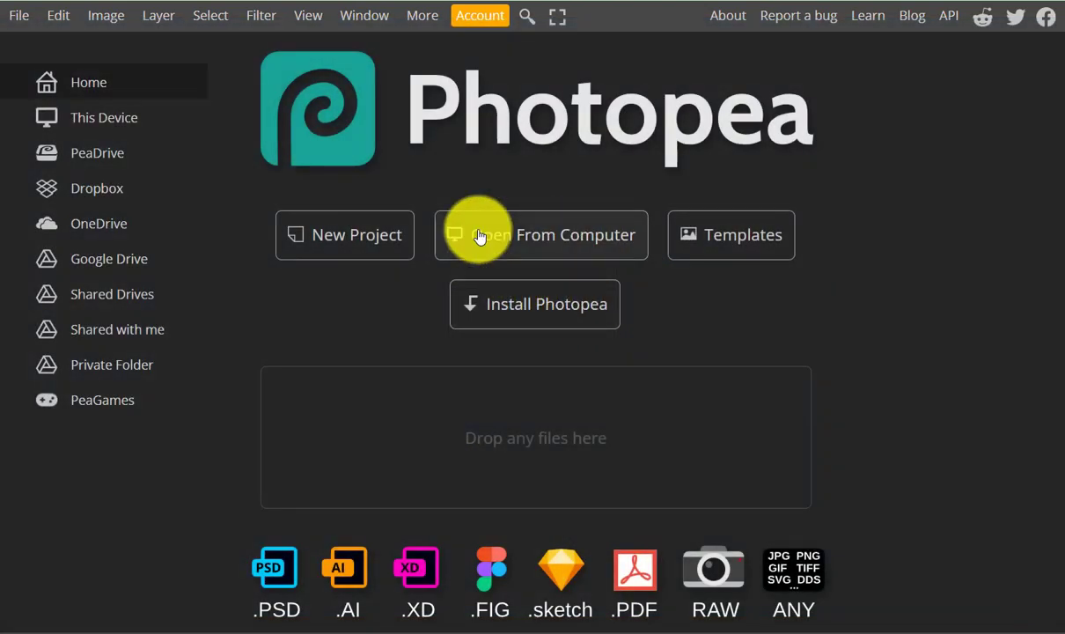
# - Open the atlantic-bottlenose-dolphin image from Stock Images as a new 1500 × 1004 document
pyautogui.click(479, 236)
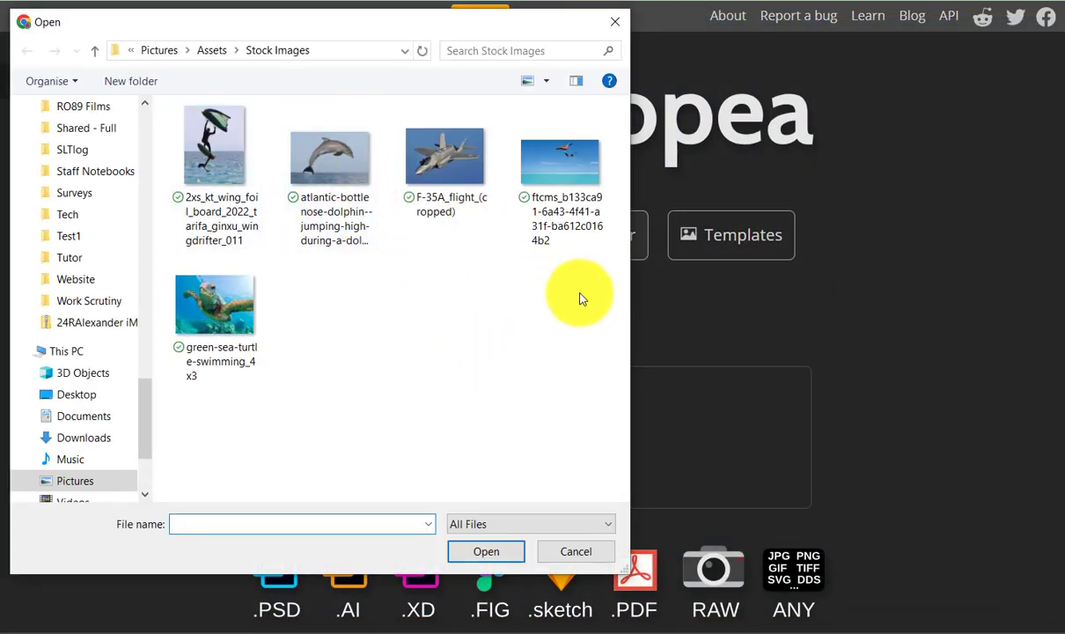
pyautogui.click(331, 151)
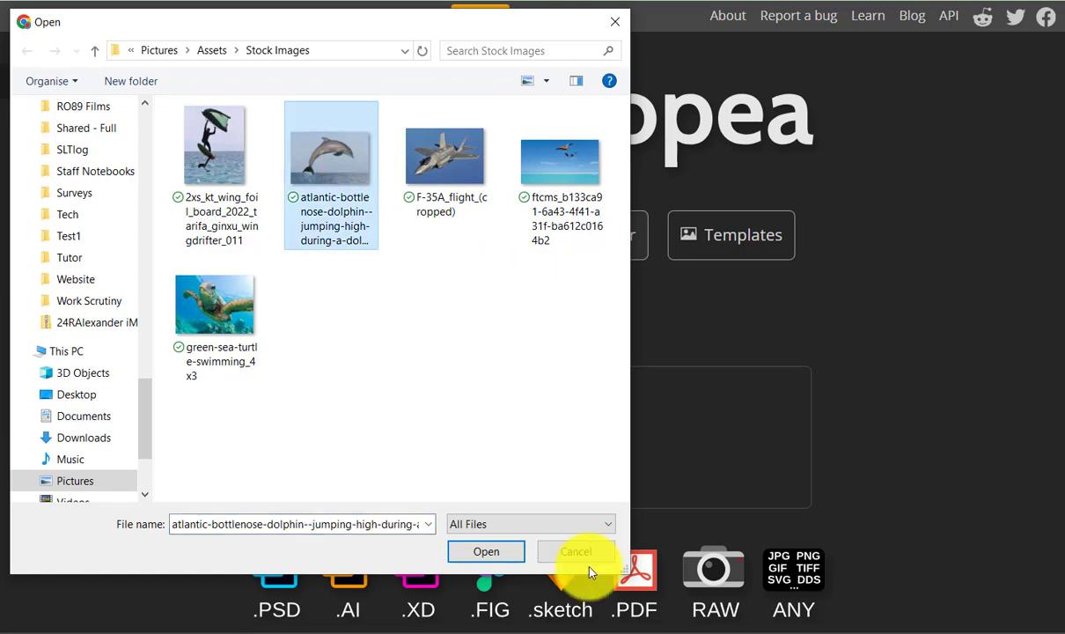
pyautogui.click(479, 554)
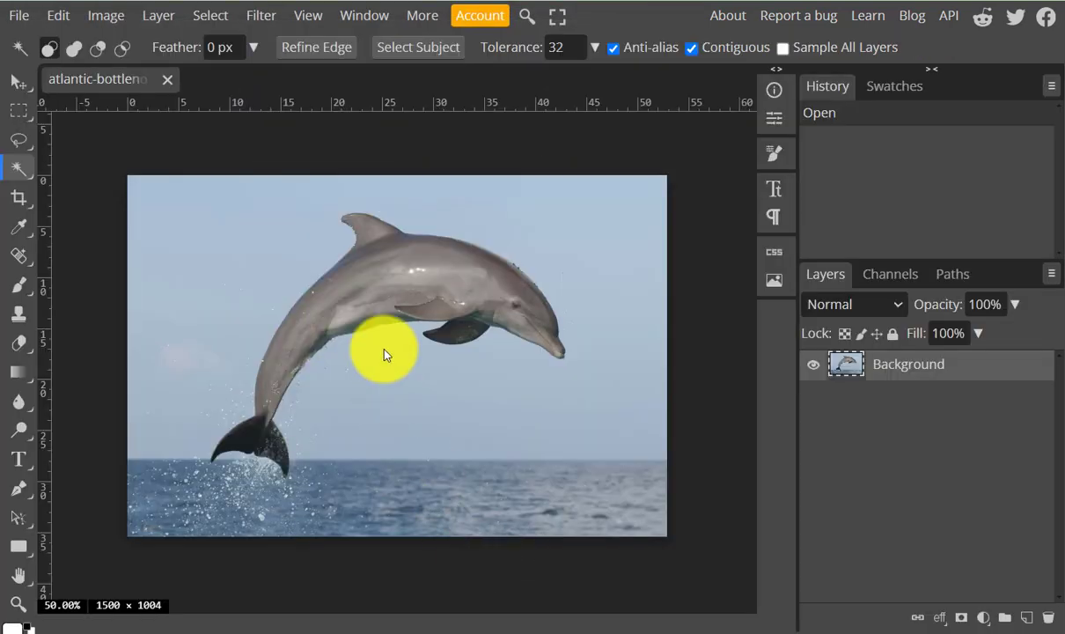
# - Switch the Magic Wand group to the Object Selection tool
pyautogui.rightClick(19, 168)
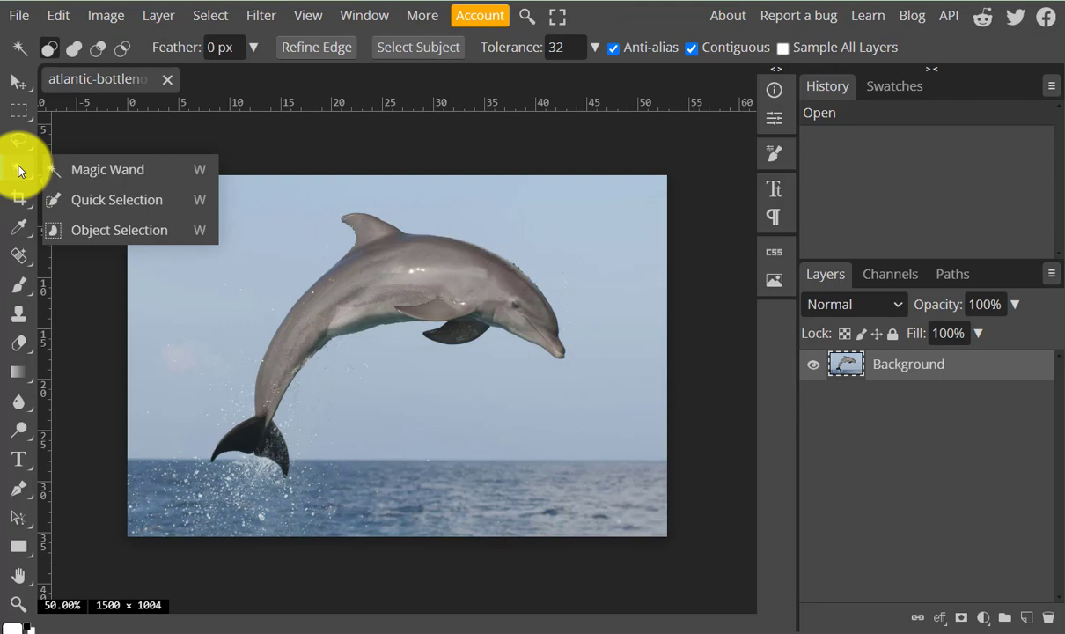
pyautogui.click(79, 170)
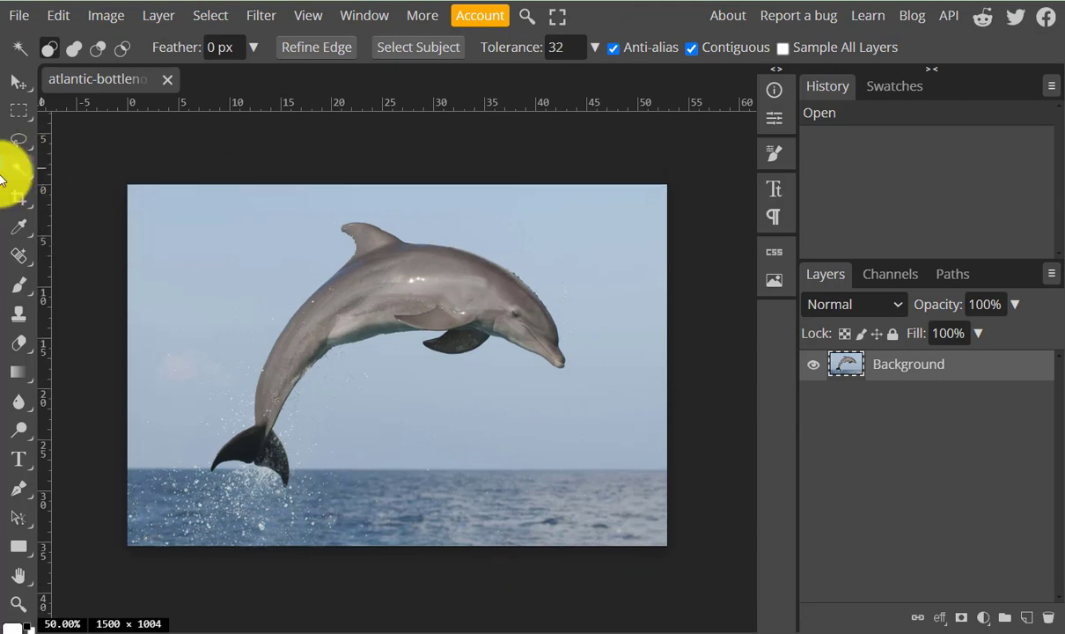
pyautogui.rightClick(19, 170)
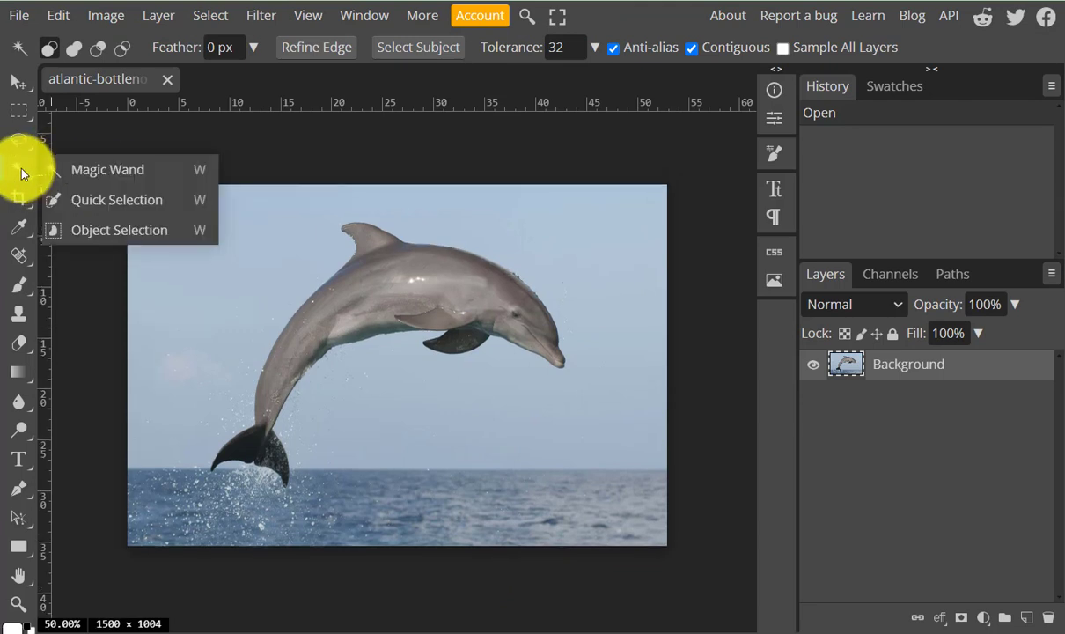
pyautogui.click(88, 231)
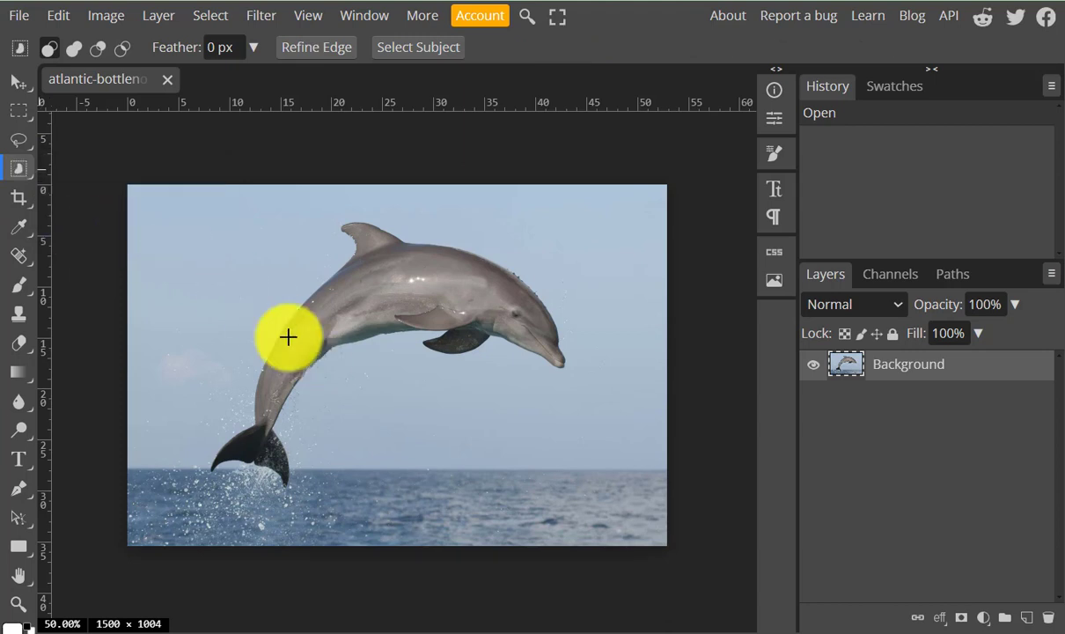
# - Drag boxes around the leaping dolphin until its outline is selected
pyautogui.moveTo(151, 199); pyautogui.dragTo(576, 476)
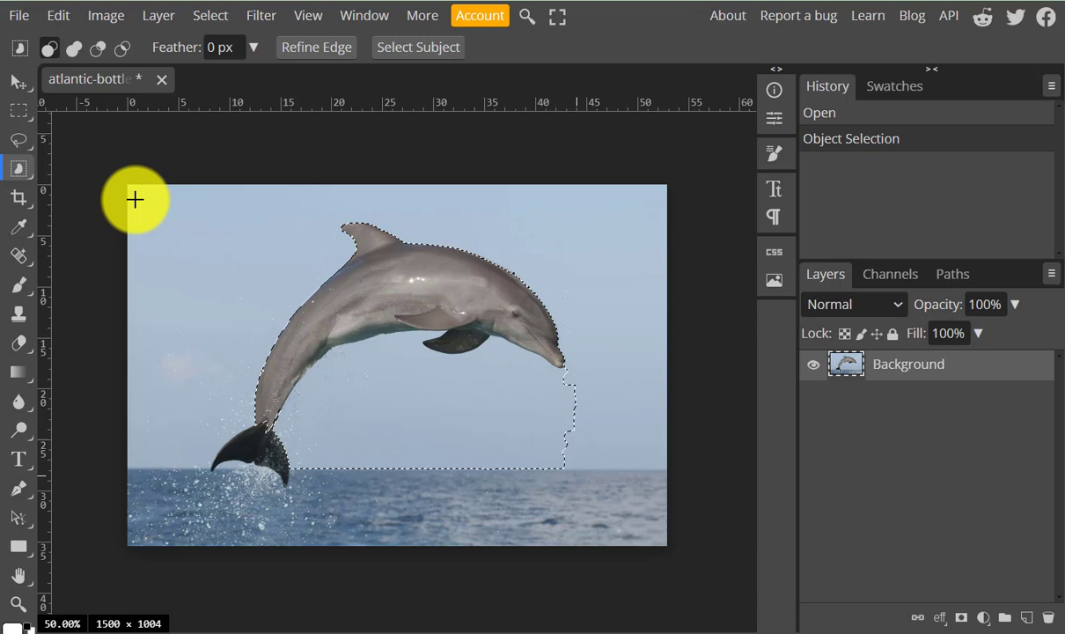
pyautogui.moveTo(132, 192); pyautogui.dragTo(606, 471)
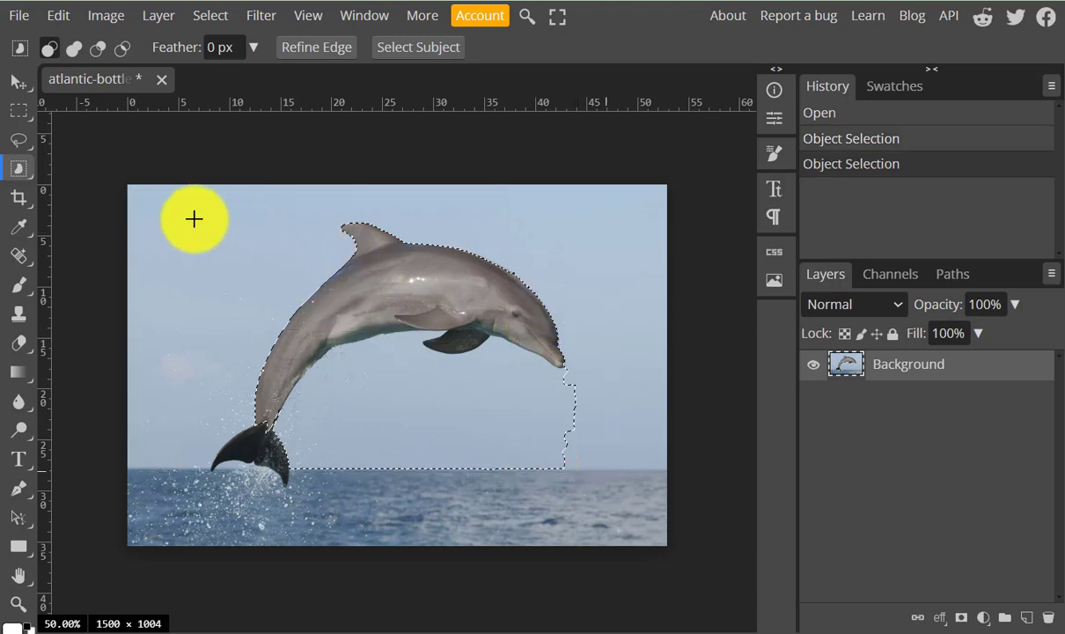
pyautogui.moveTo(193, 218); pyautogui.dragTo(576, 497)
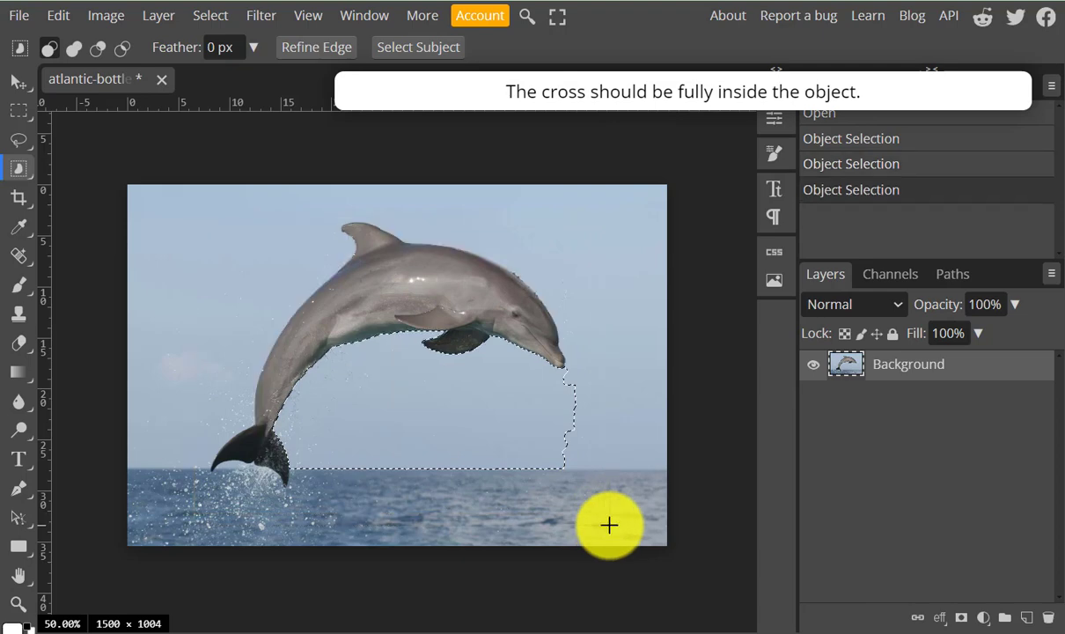
pyautogui.moveTo(184, 197); pyautogui.dragTo(628, 558)
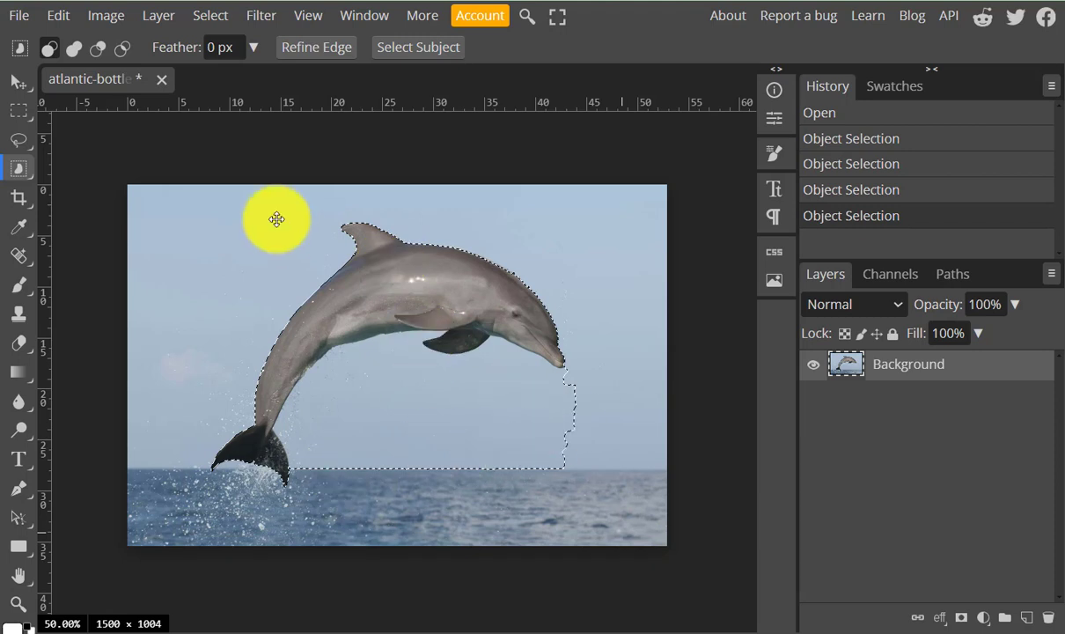
# - Use Select > Inverse so the sky and sea around the dolphin become selected
pyautogui.click(209, 18)
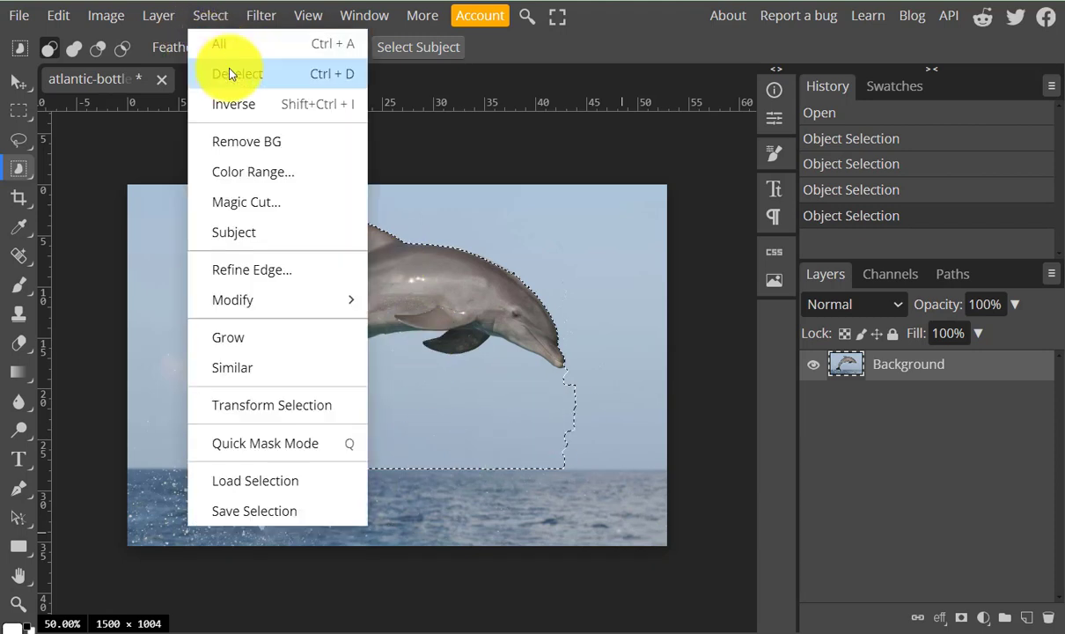
pyautogui.click(227, 101)
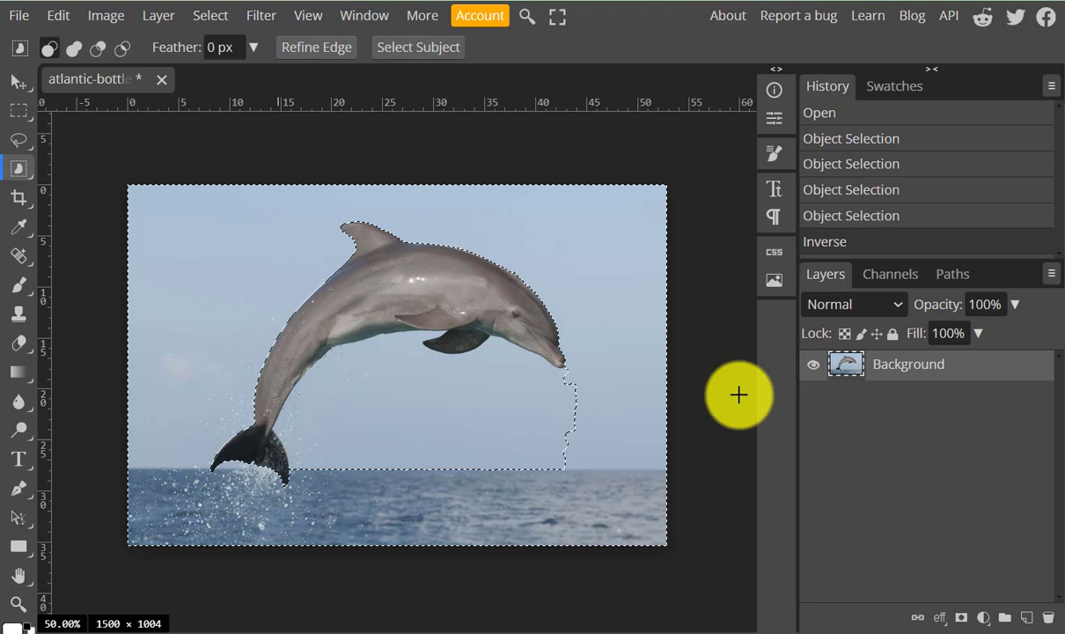
pyautogui.click(211, 17)
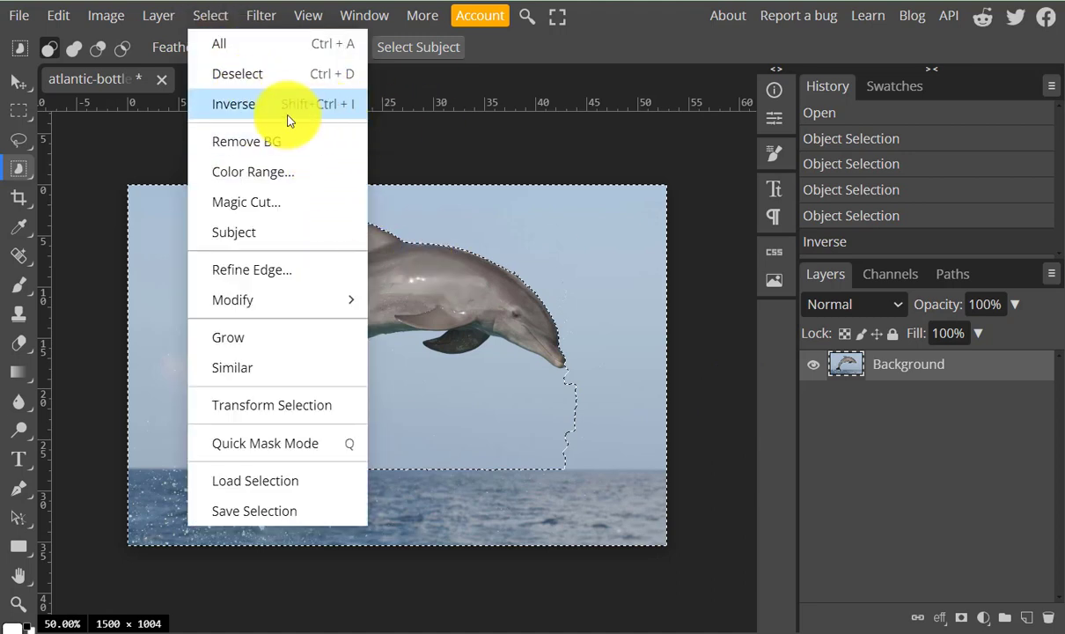
pyautogui.click(590, 17)
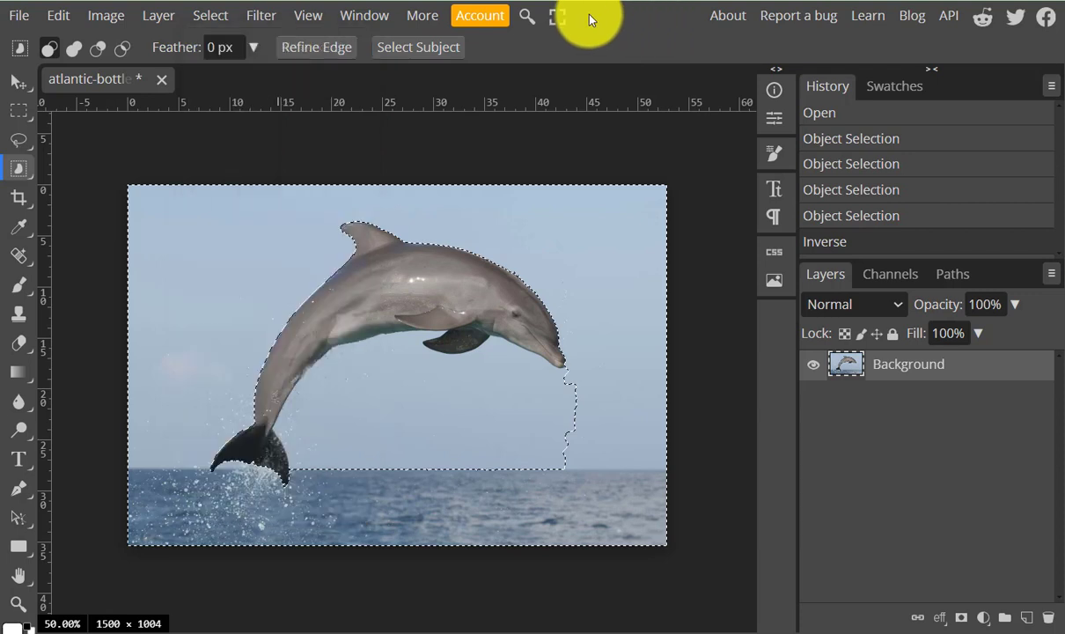
# - With an 800 px Eraser, erase the left side and delete the selected background to transparency
pyautogui.click(24, 351)
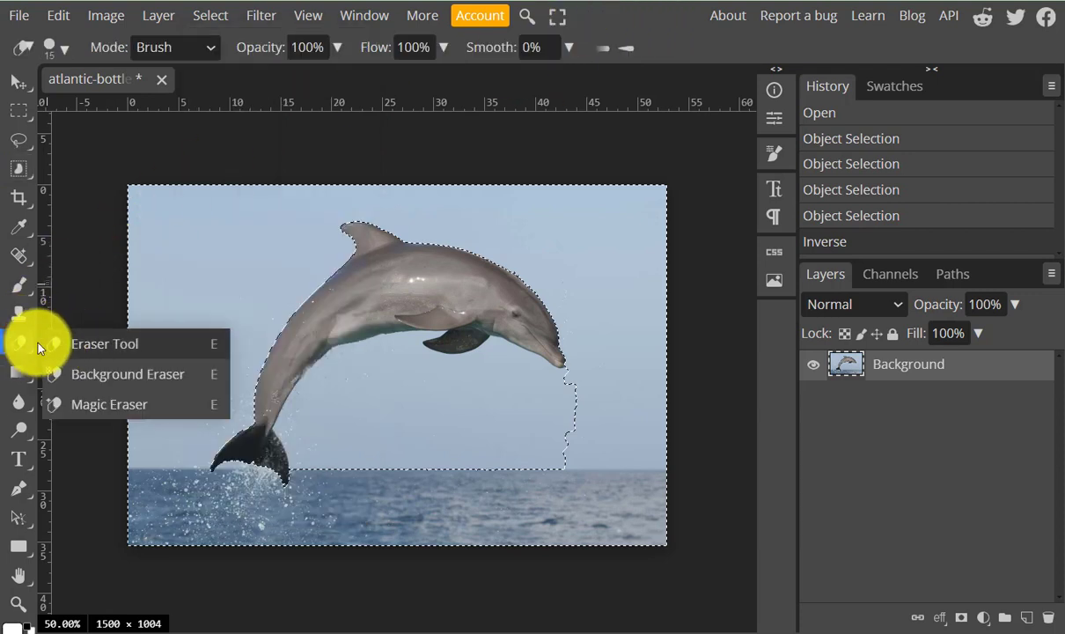
pyautogui.click(59, 344)
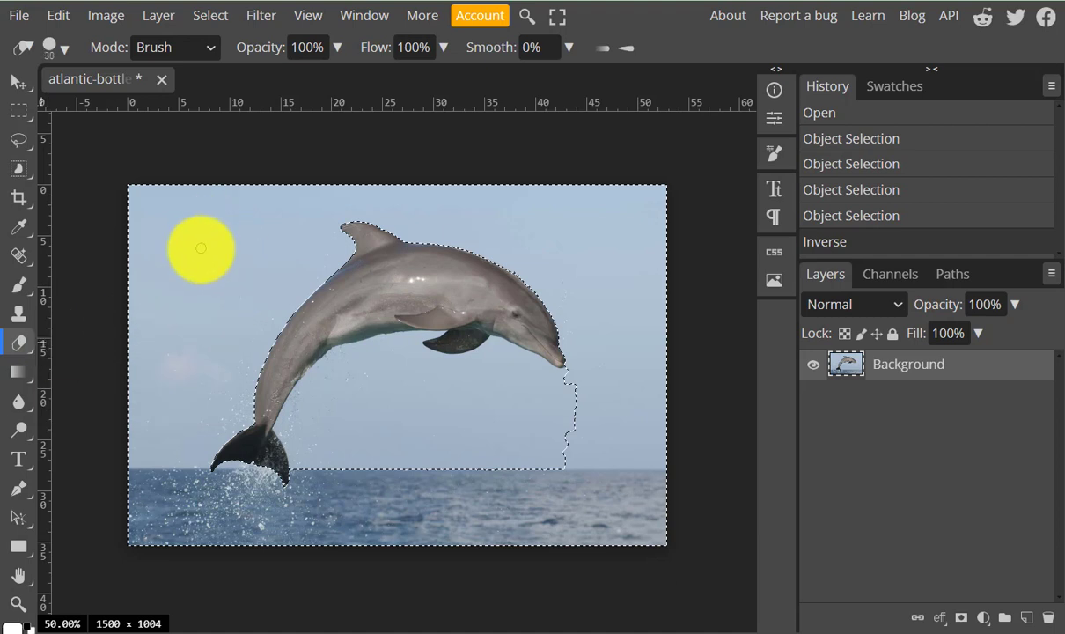
pyautogui.press(']')
pyautogui.press(']')
pyautogui.press(']')
pyautogui.press(']')
pyautogui.press(']')
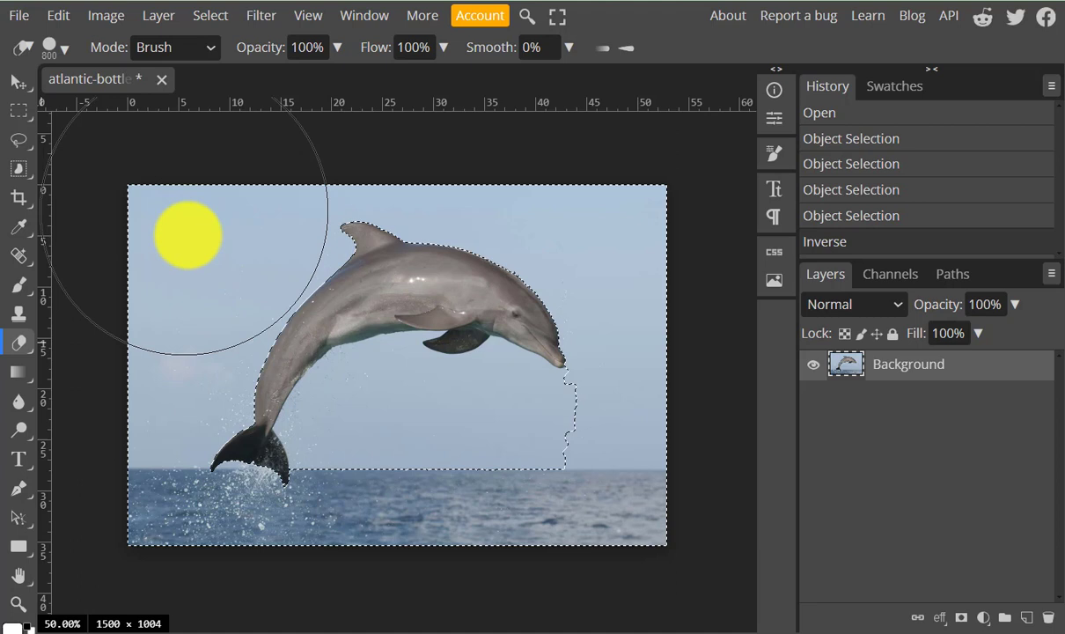
pyautogui.moveTo(211, 270)
pyautogui.mouseDown()
pyautogui.moveTo(140, 418)
pyautogui.moveTo(209, 257)
pyautogui.moveTo(187, 219)
pyautogui.mouseUp()
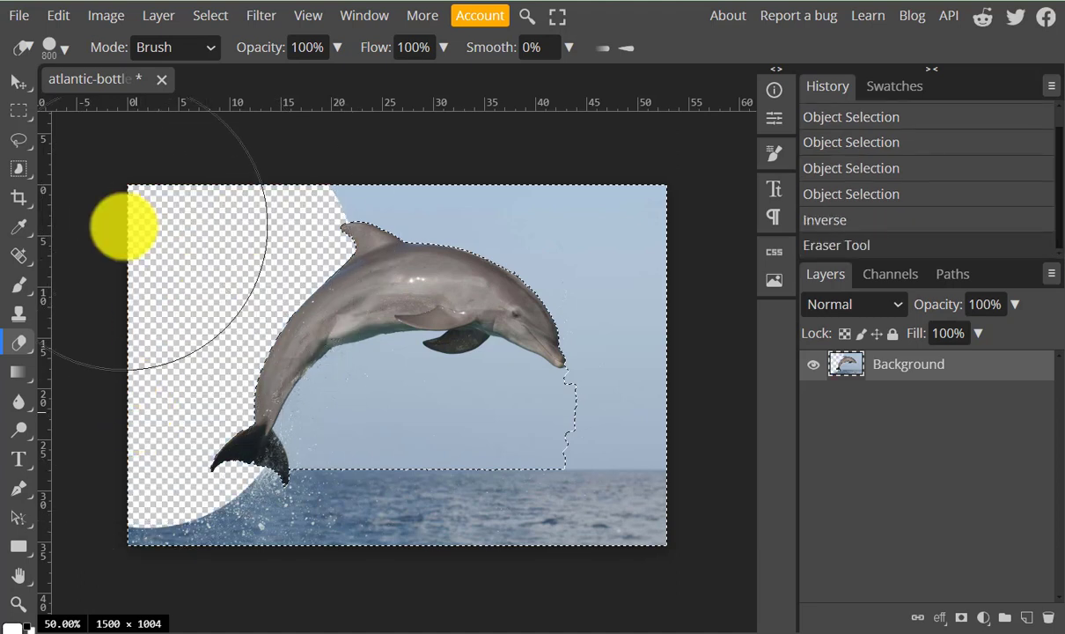
pyautogui.press('Delete')
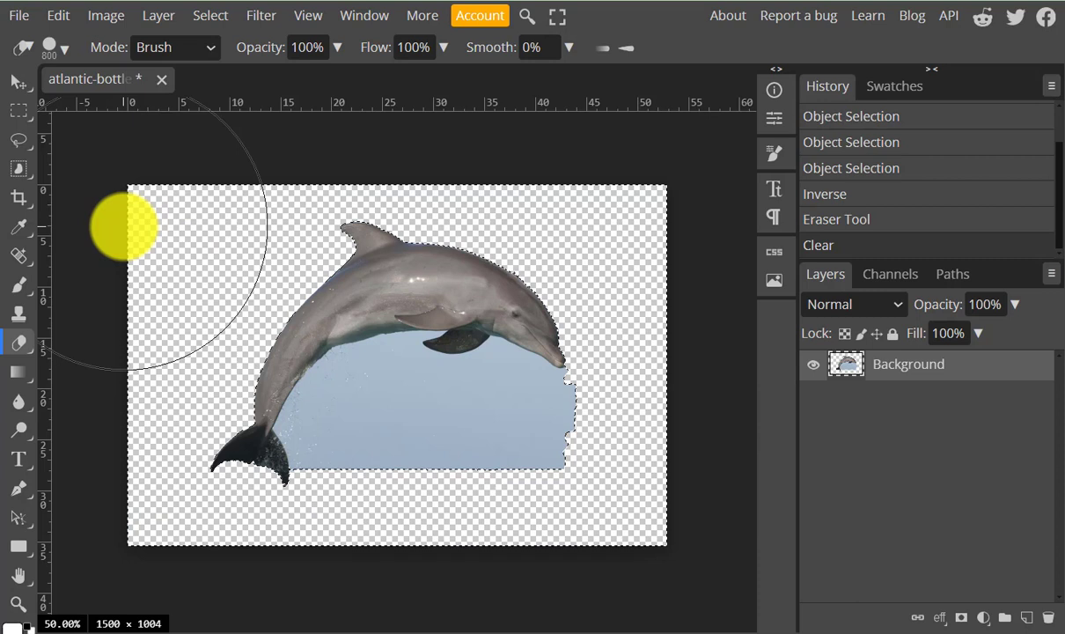
# - Deselect, Magic Wand the leftover sky patch under the dolphin, delete it, and deselect
pyautogui.click(211, 16)
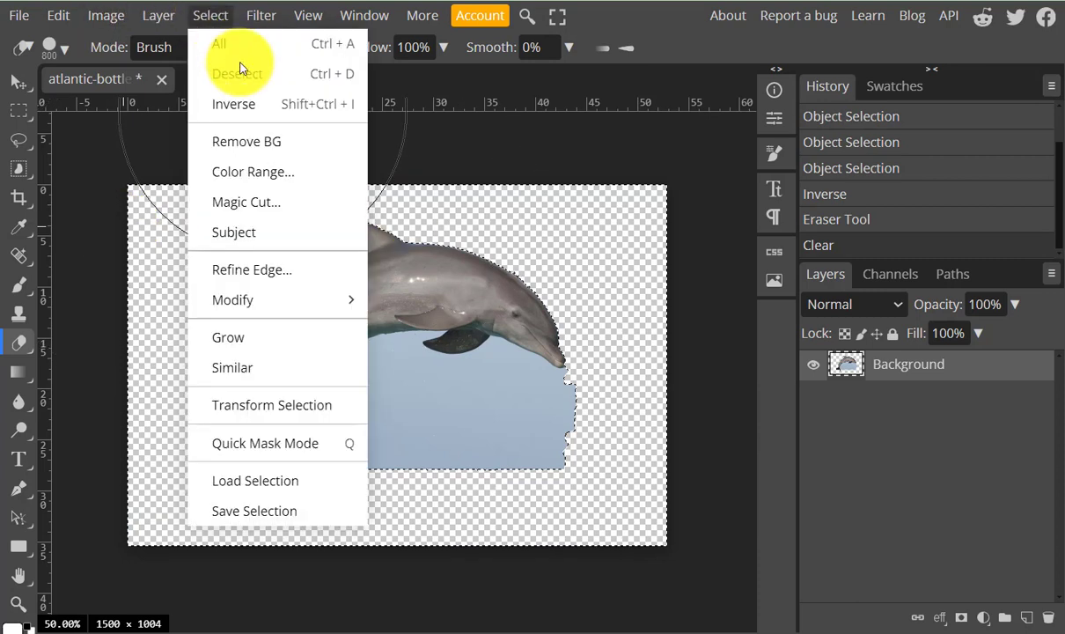
pyautogui.click(238, 74)
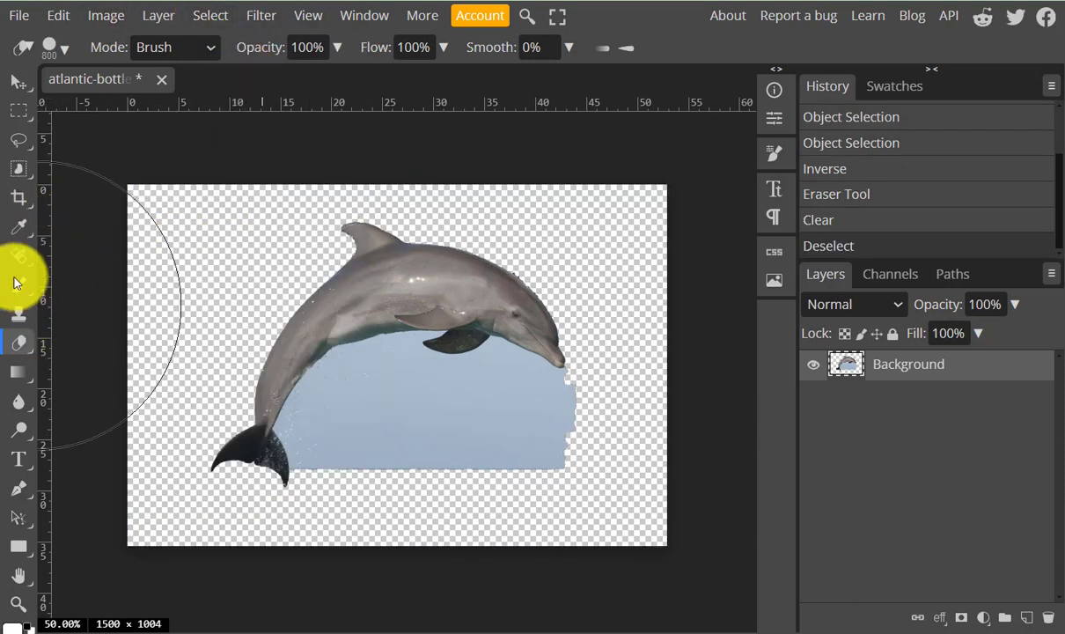
pyautogui.rightClick(22, 176)
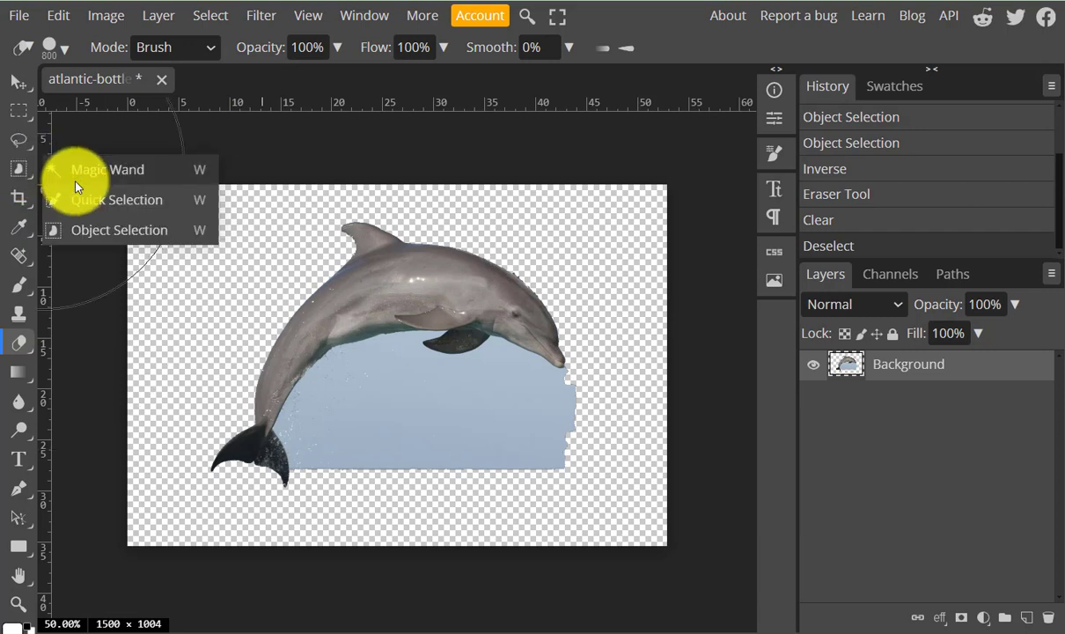
pyautogui.click(71, 171)
pyautogui.click(384, 393)
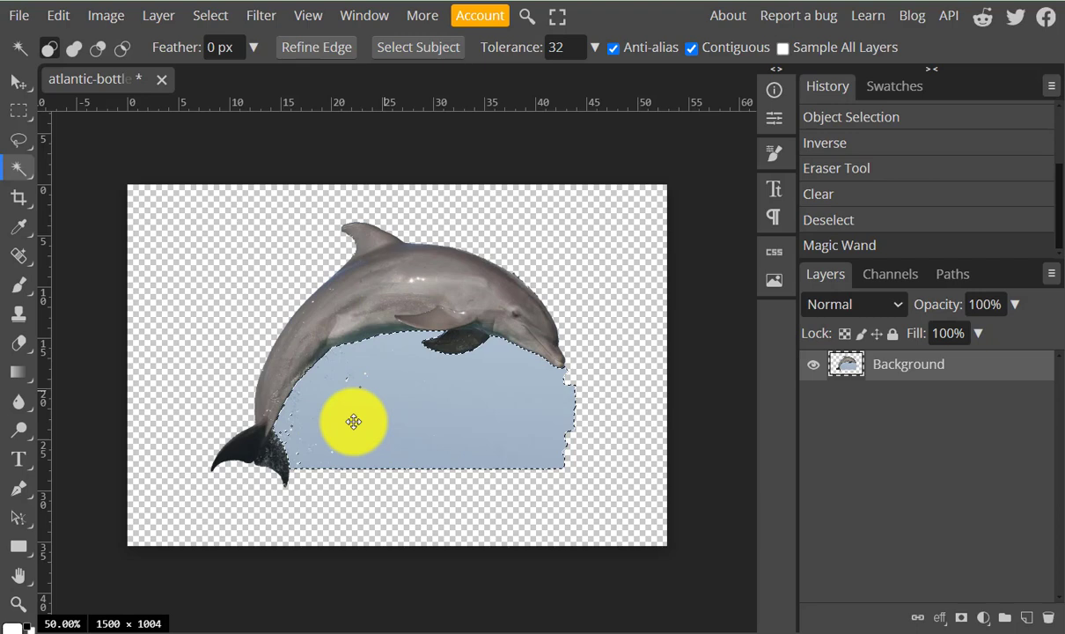
pyautogui.press('Delete')
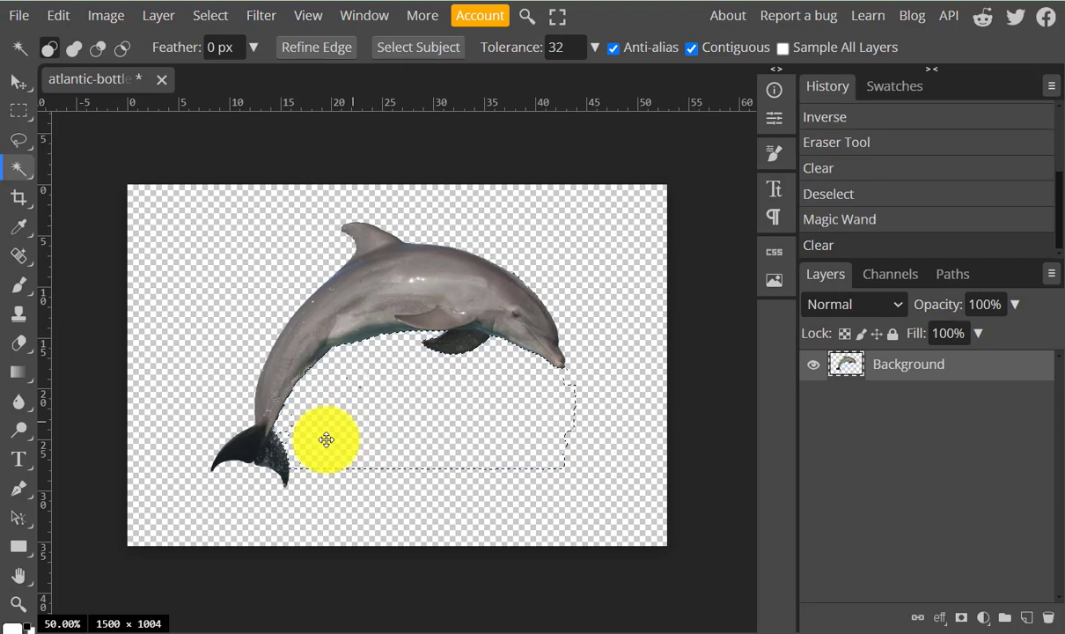
pyautogui.click(209, 16)
pyautogui.click(238, 76)
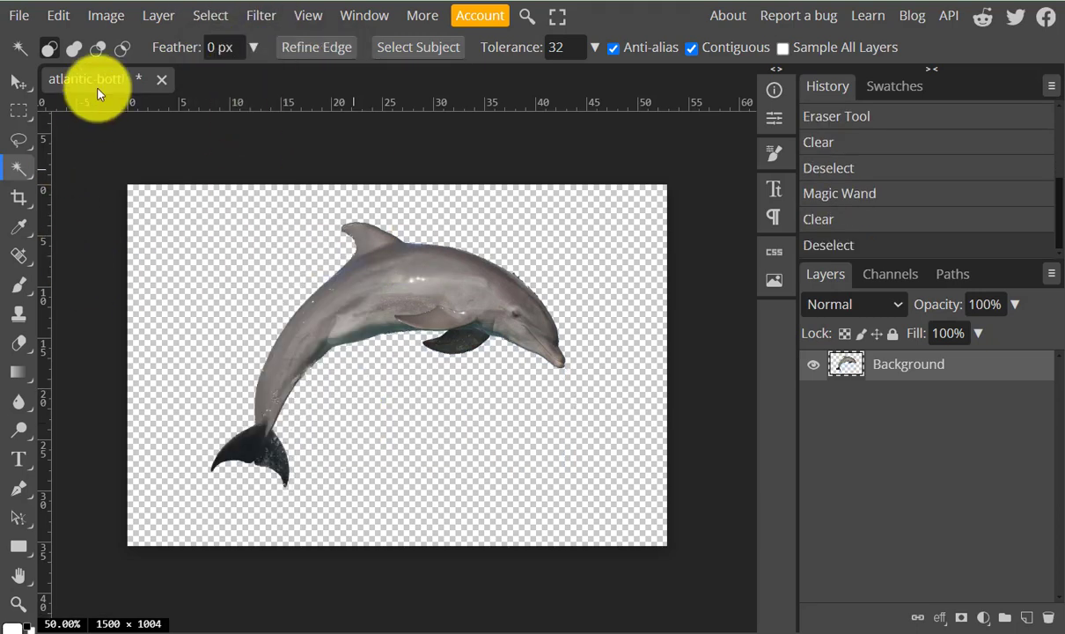
# - Open F-35A_flight_(cropped) from File > Open as a new document
pyautogui.click(18, 16)
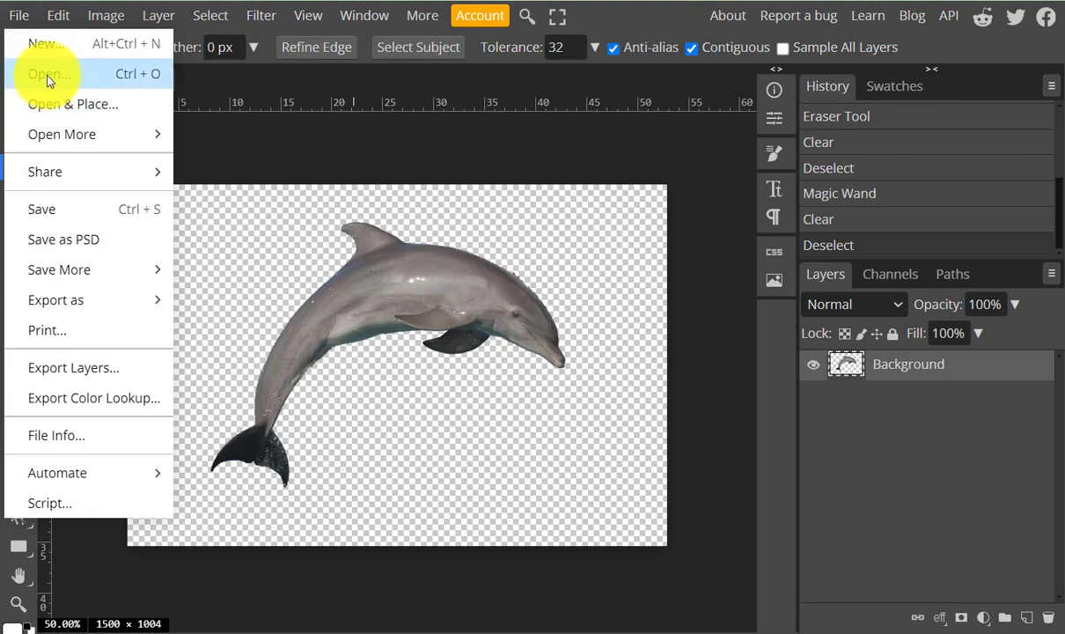
pyautogui.click(49, 79)
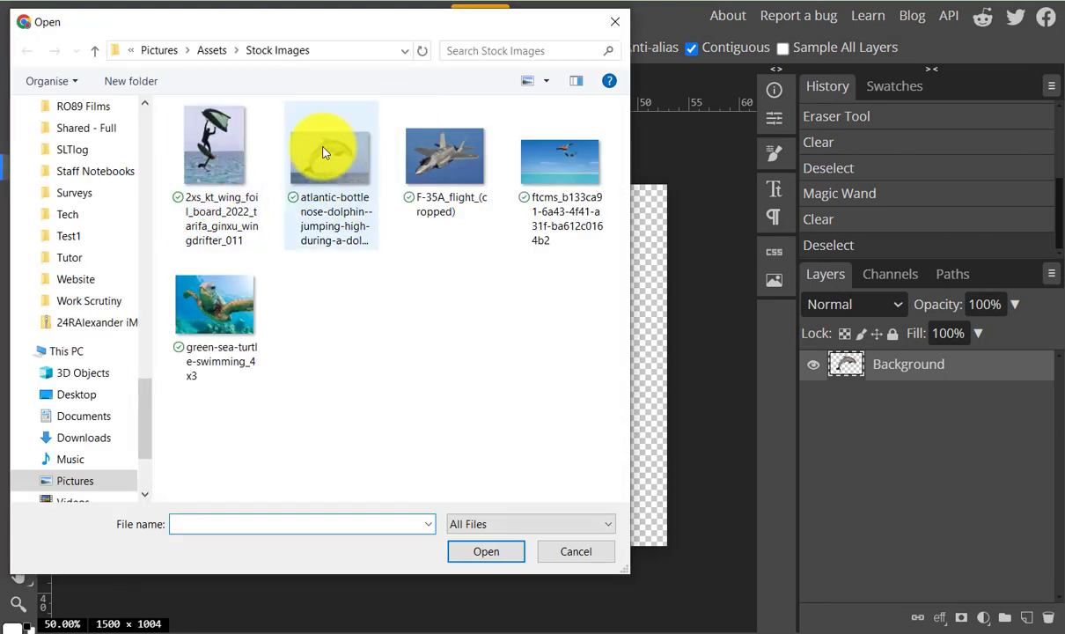
pyautogui.click(407, 191)
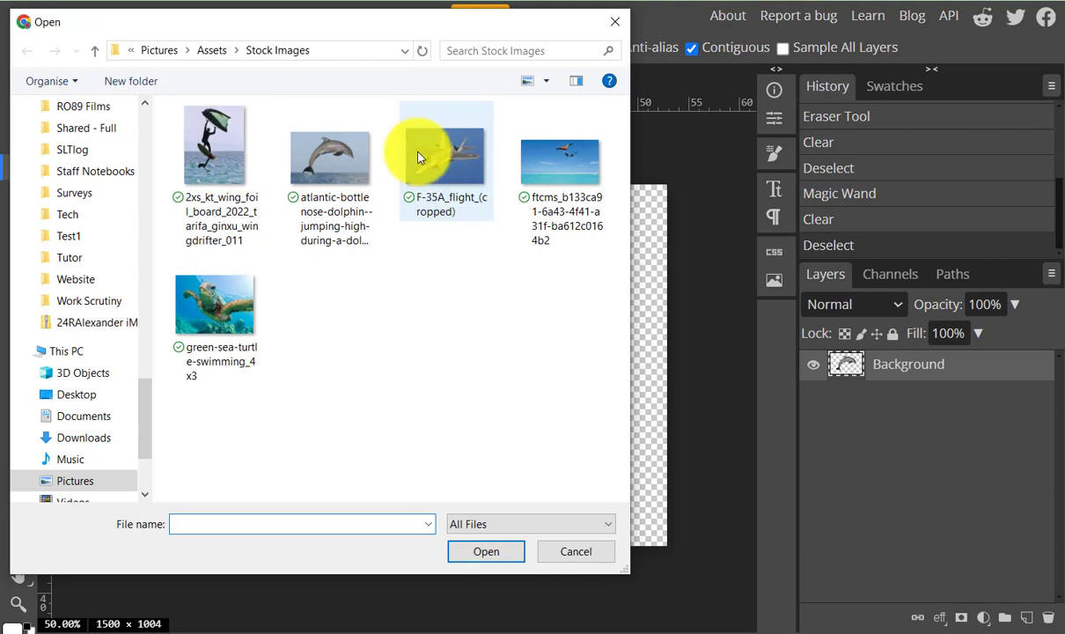
pyautogui.click(473, 552)
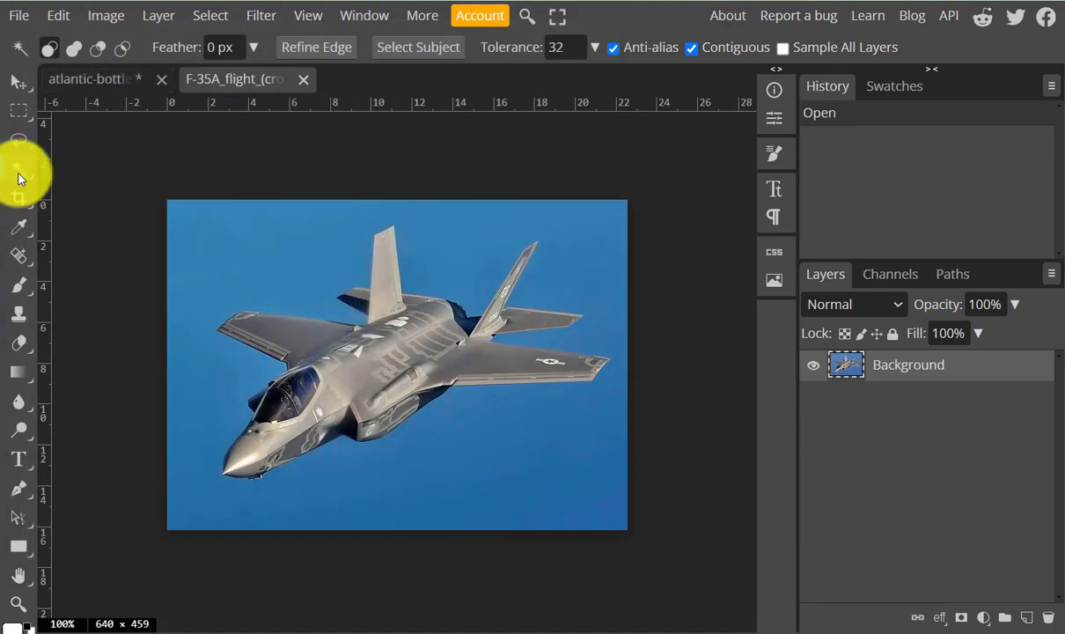
# - Magic Wand-select the blue sky around the F-35 jet and zoom in
pyautogui.click(292, 256)
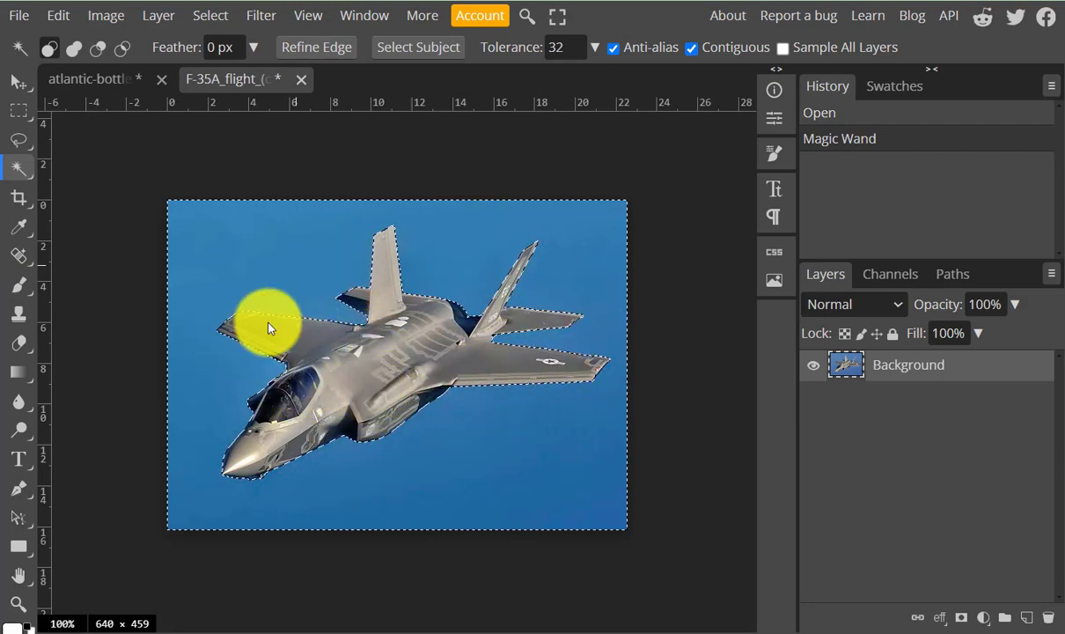
pyautogui.hotkey('ctrl', '+')
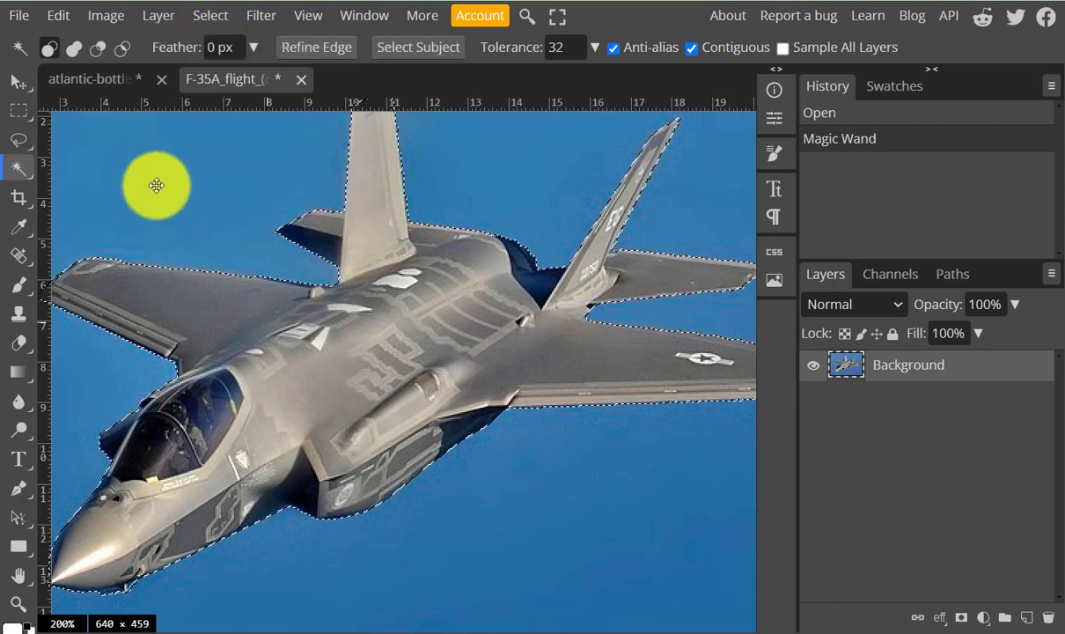
# - Delete the selected blue sky to transparency, then zoom and pan to inspect the jet's wing
pyautogui.press('Delete')
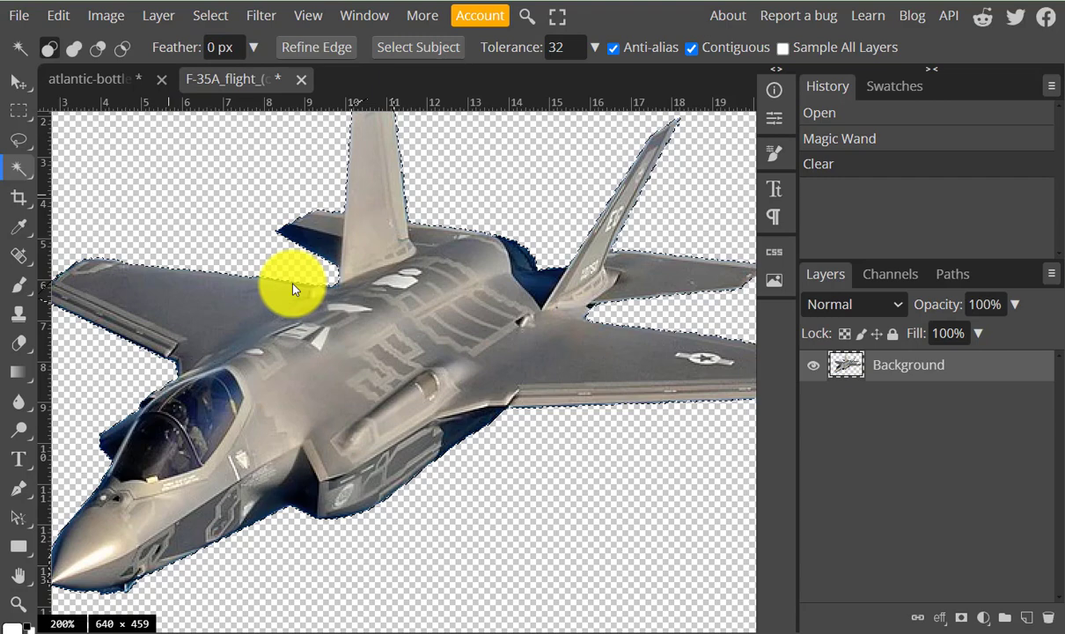
pyautogui.scroll(5, 293, 286)
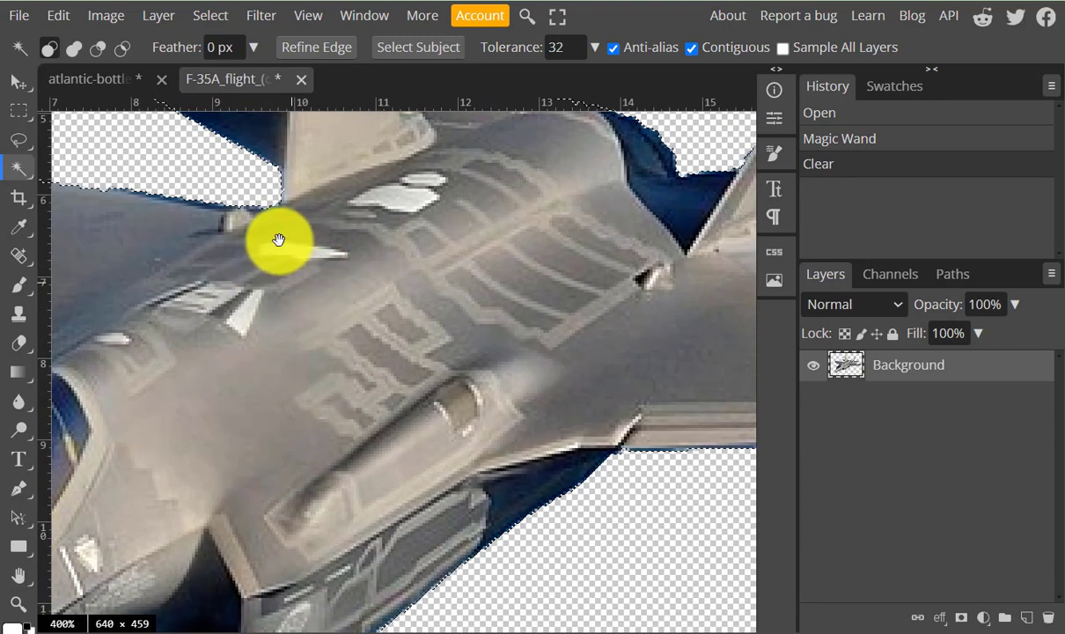
pyautogui.moveTo(278, 240); pyautogui.dragTo(577, 383)
pyautogui.moveTo(368, 380); pyautogui.dragTo(418, 380)
pyautogui.moveTo(220, 389); pyautogui.dragTo(317, 389)
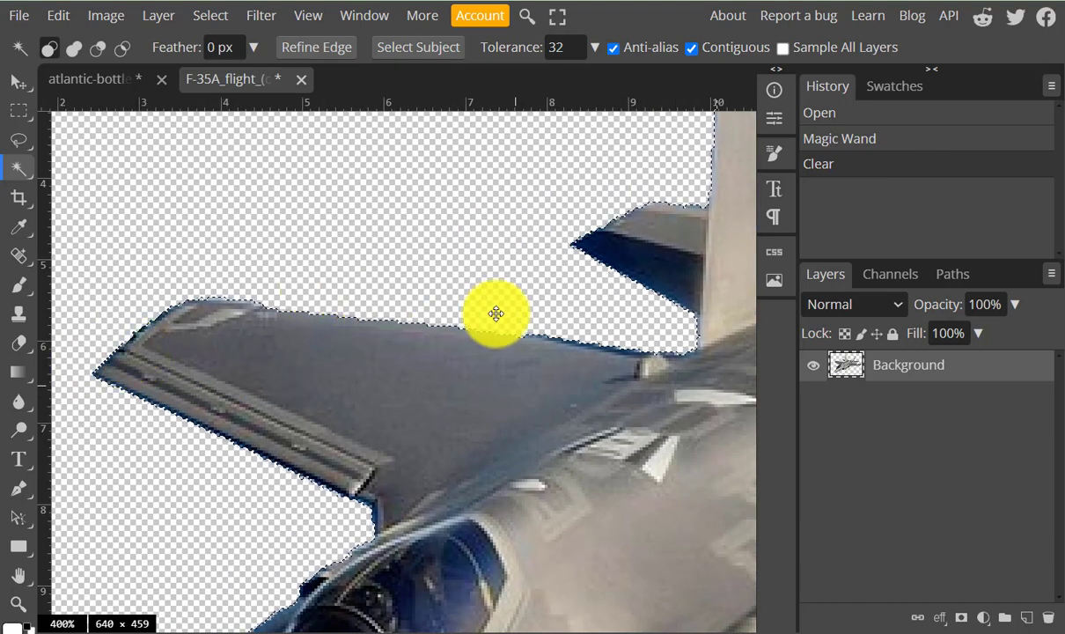
# - Expand the sky selection by 1 px and delete the blue fringe along the jet's edges
pyautogui.click(212, 15)
pyautogui.moveTo(269, 301)
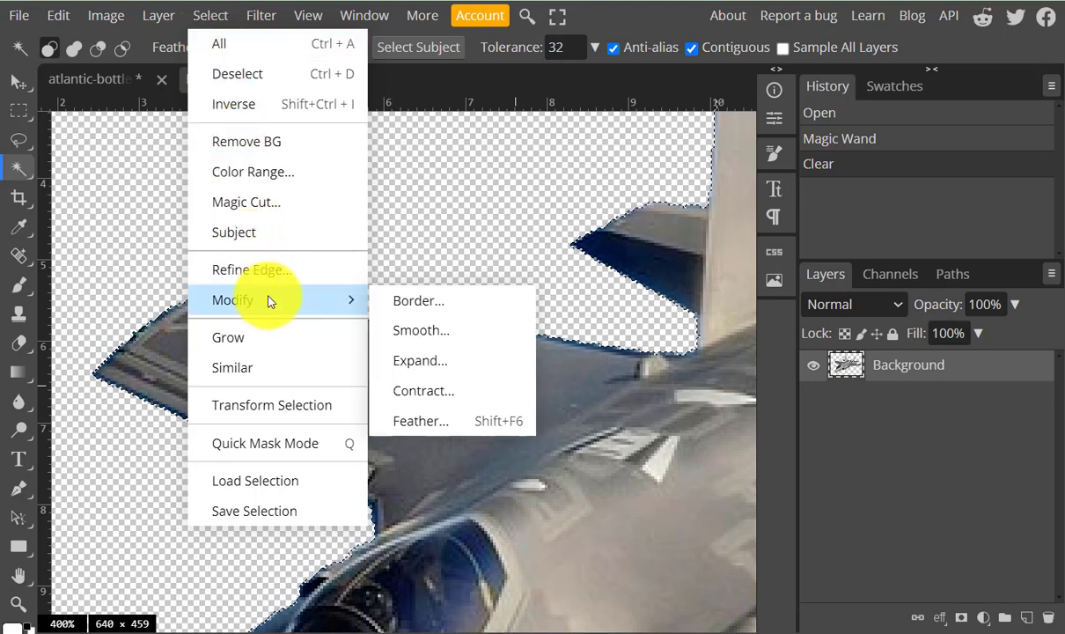
pyautogui.click(442, 369)
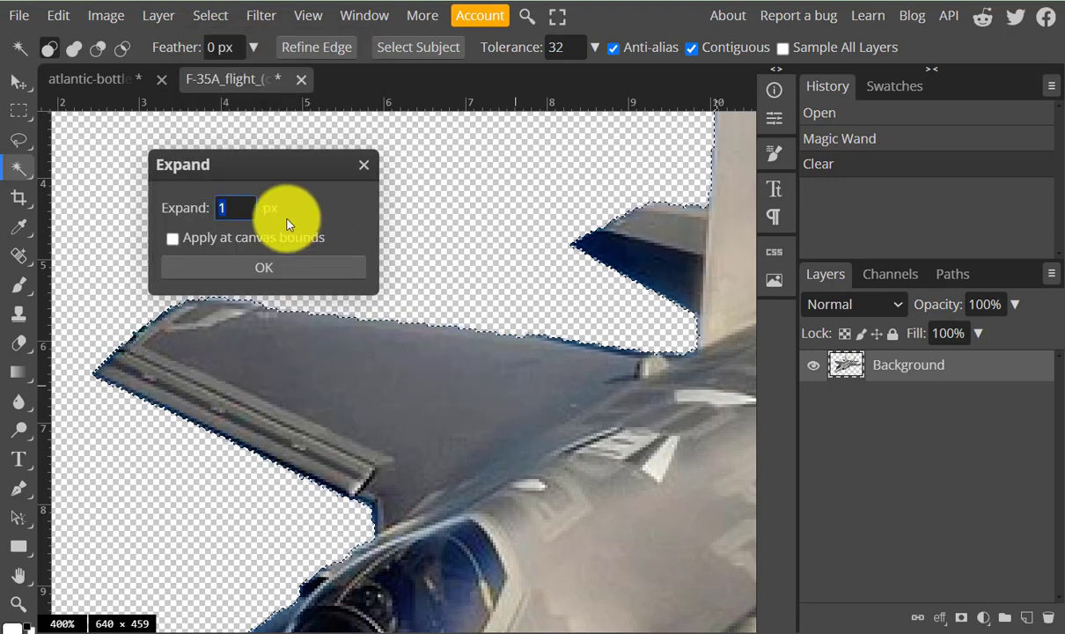
pyautogui.click(267, 273)
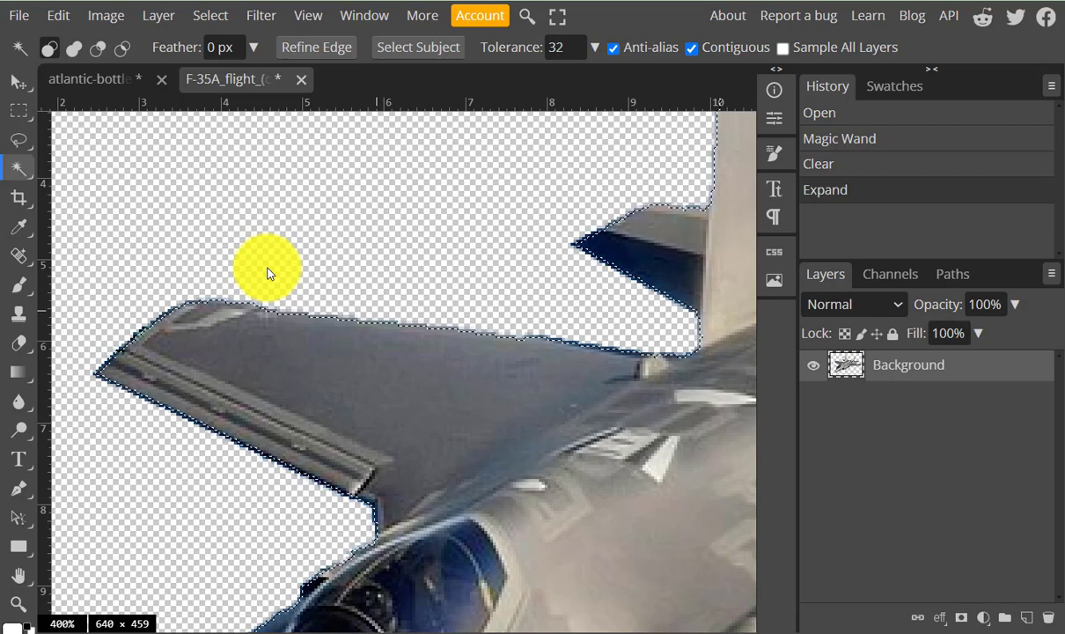
pyautogui.press('Delete')
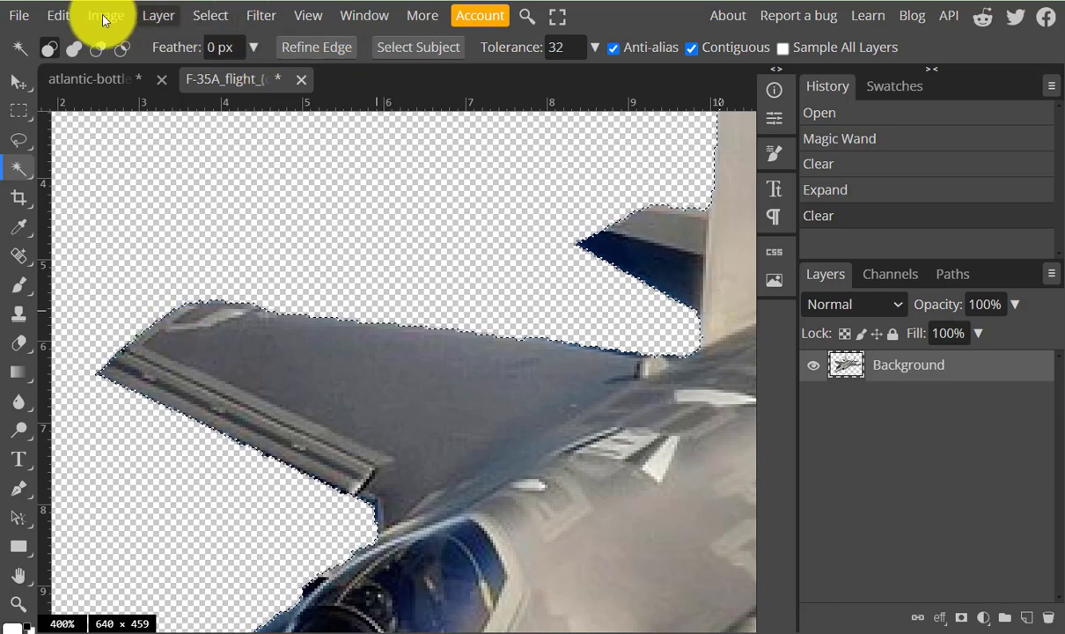
# - Open the 2xs_kt_wing_foil image from Stock Images as a new 1000 × 1300 document
pyautogui.click(19, 16)
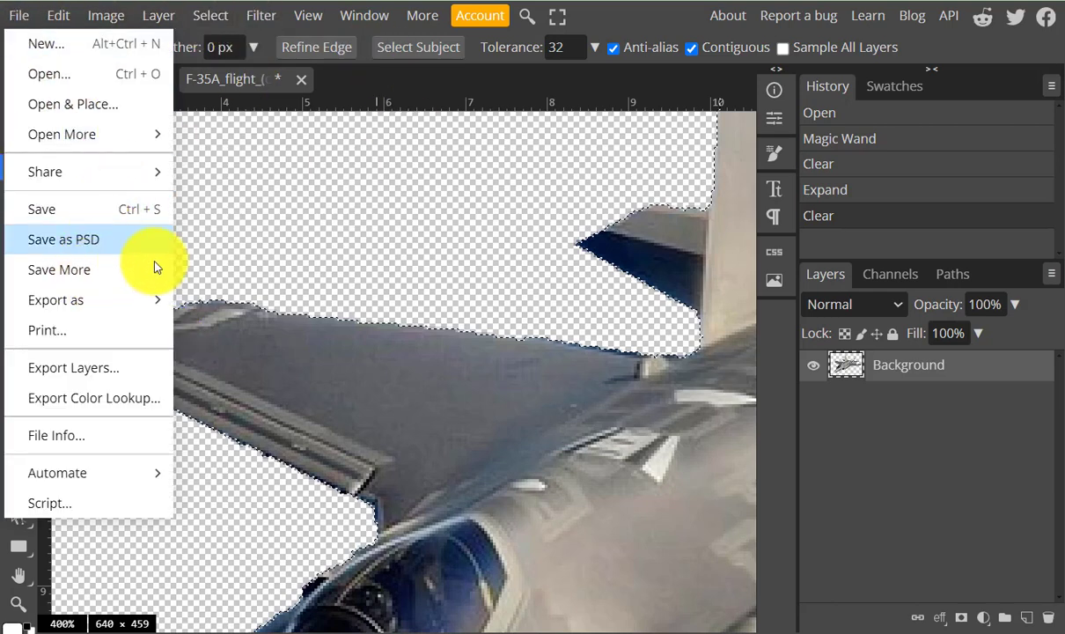
pyautogui.click(36, 77)
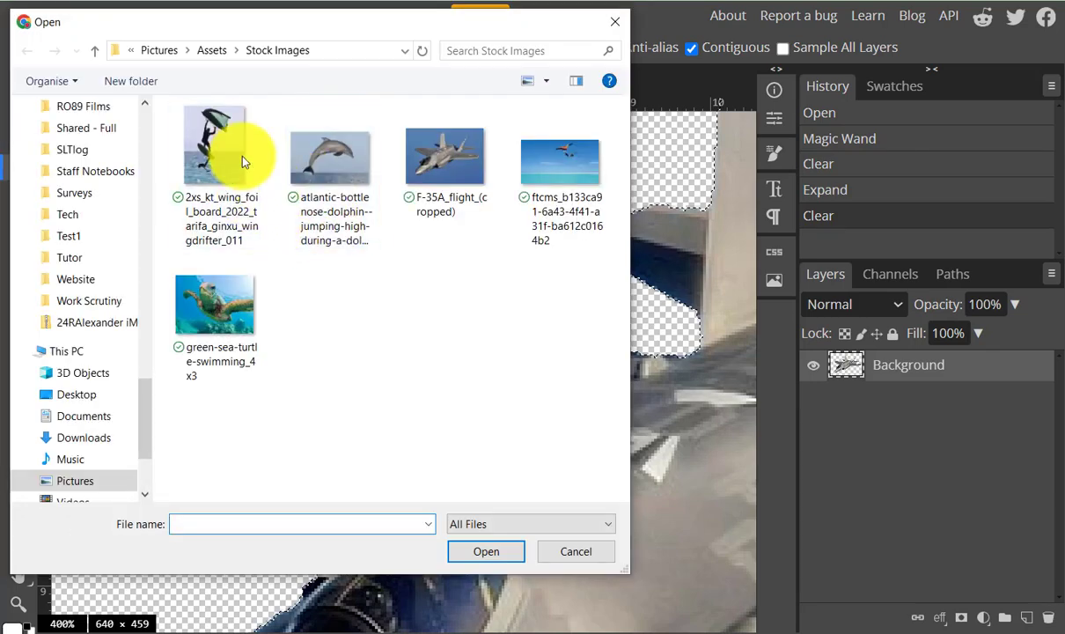
pyautogui.click(231, 171)
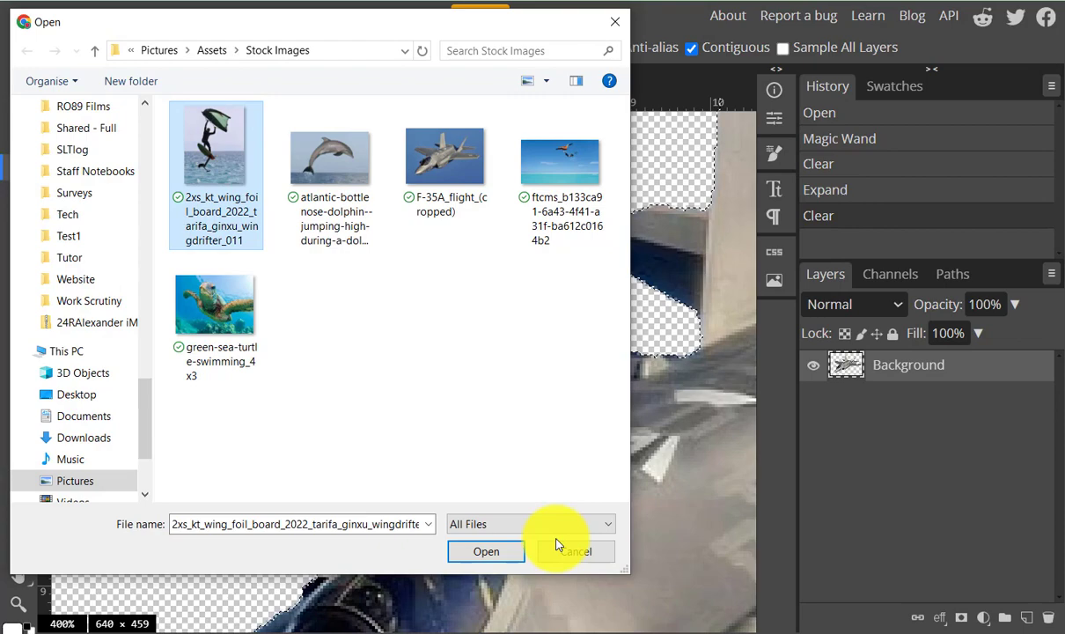
pyautogui.click(495, 551)
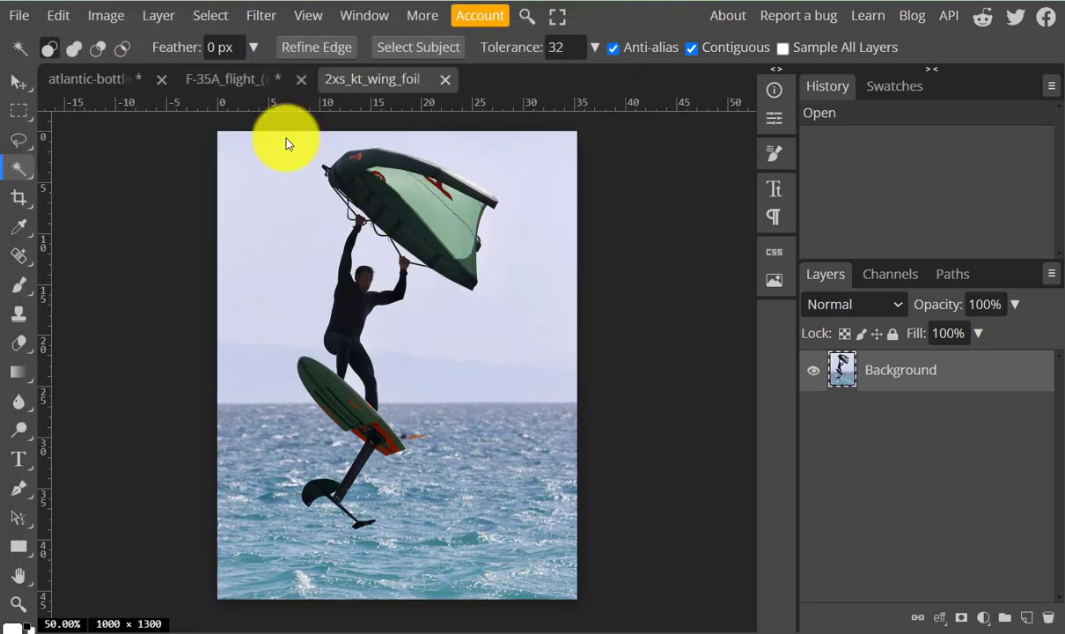
# - Start Select > Magic Cut and paint the sail with the green keep swatch
pyautogui.click(209, 17)
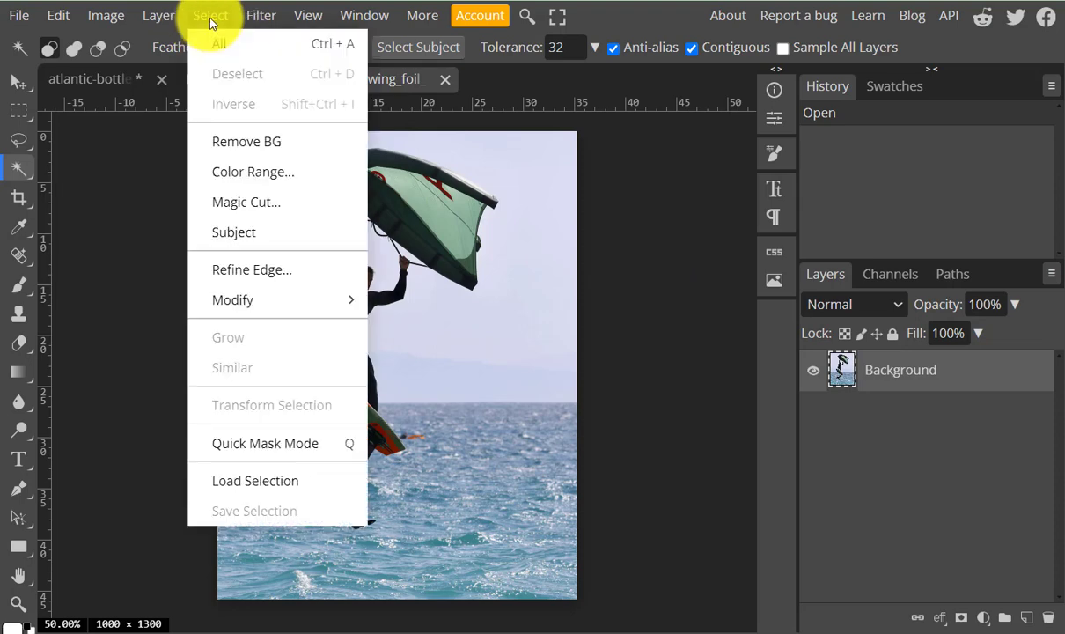
pyautogui.click(254, 202)
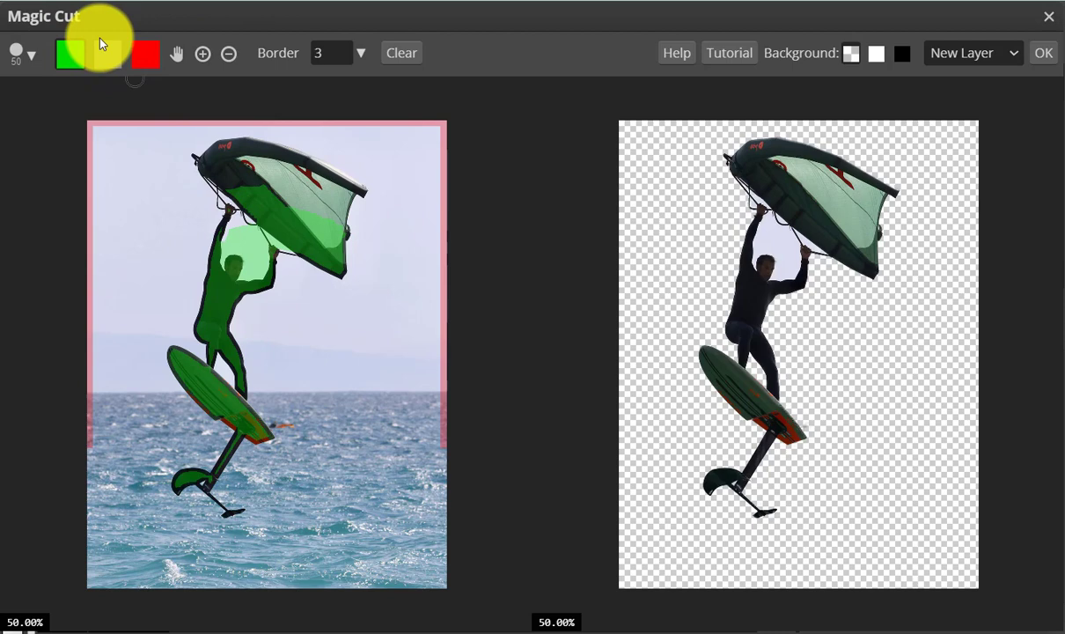
pyautogui.click(108, 69)
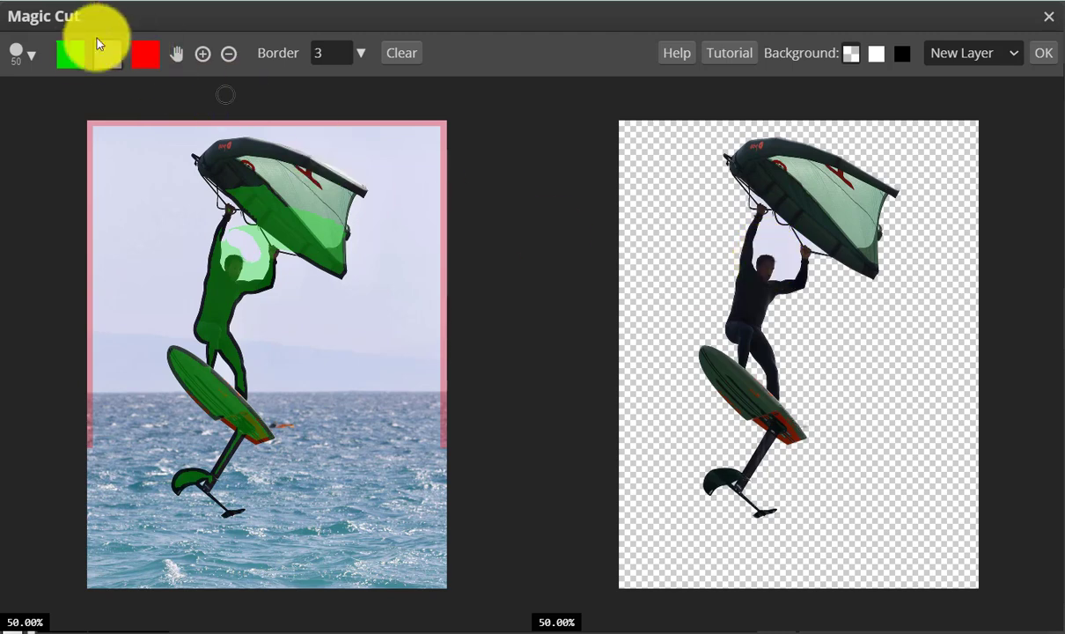
pyautogui.click(73, 53)
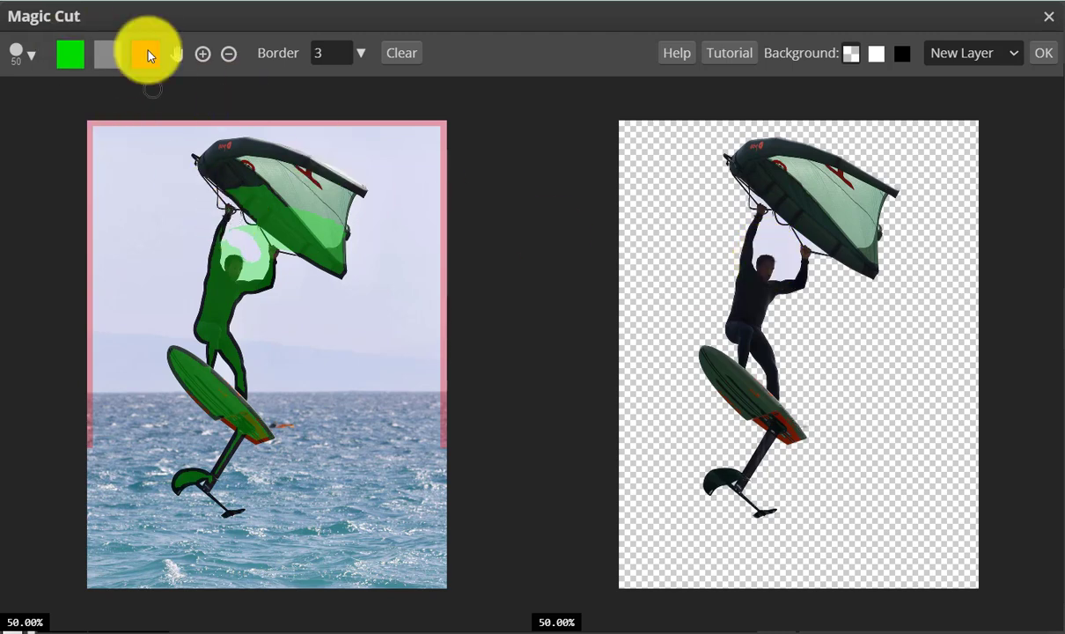
pyautogui.moveTo(280, 189); pyautogui.dragTo(381, 203)
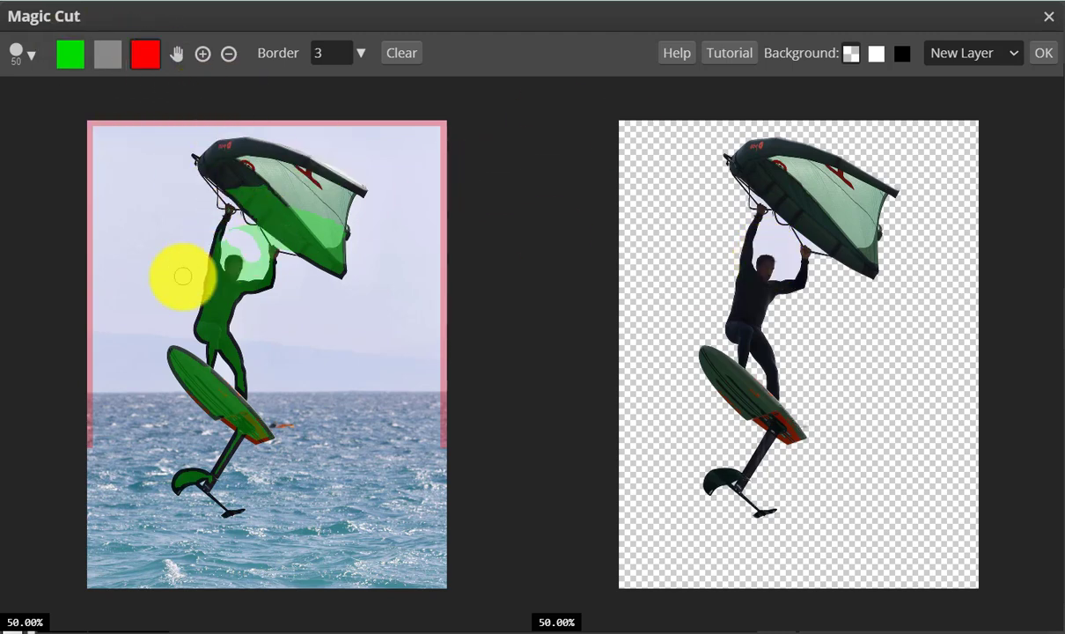
# - Zoom in, switch the marking swatch, and pan to the rider's head and sail
pyautogui.scroll(2, 182, 276)
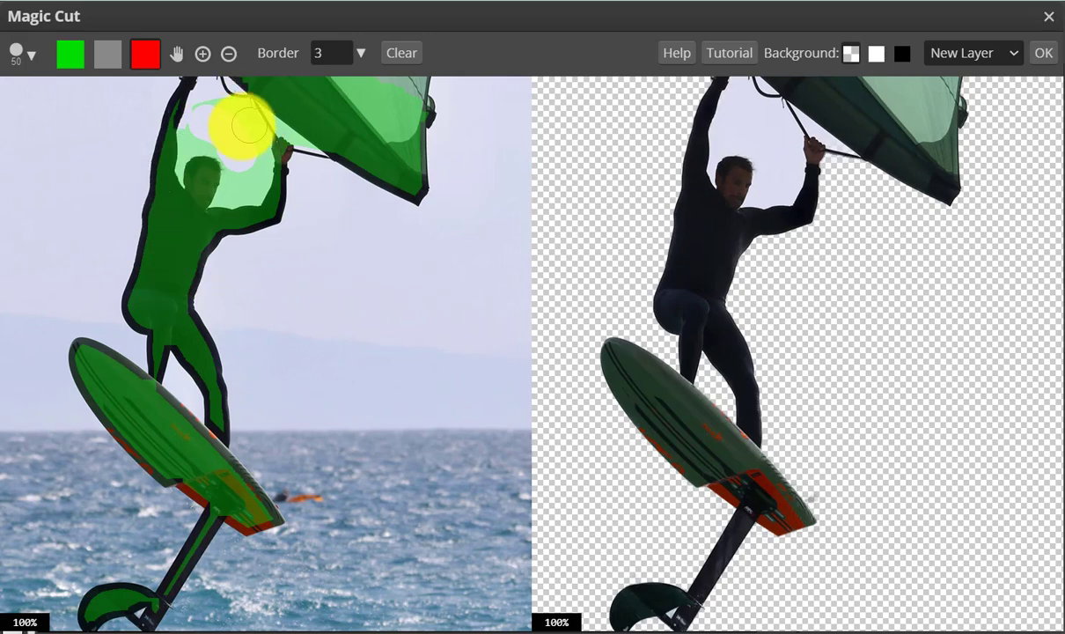
pyautogui.press('r')
pyautogui.moveTo(263, 166); pyautogui.dragTo(352, 339)
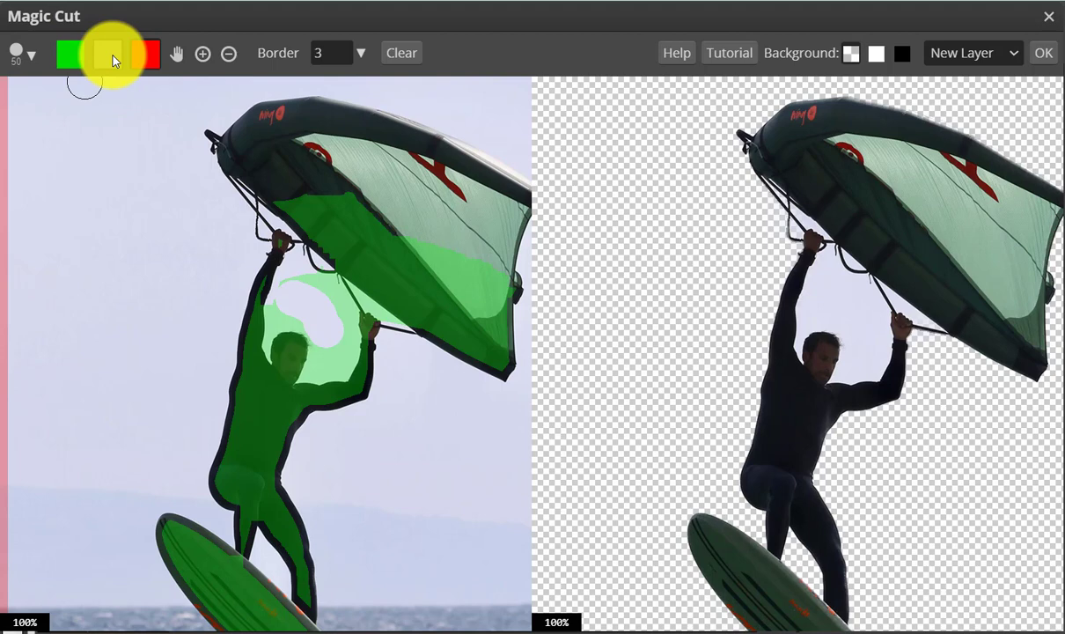
pyautogui.click(112, 60)
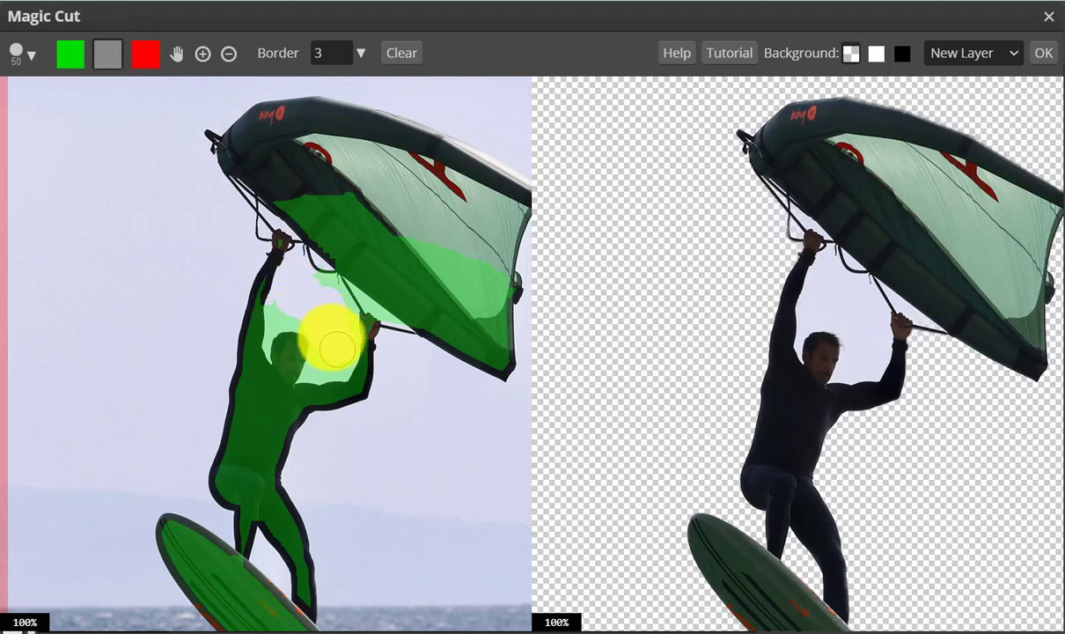
# - Set the Magic Cut brush to Hard Round, first at 4 px and then at 14 px
pyautogui.click(21, 52)
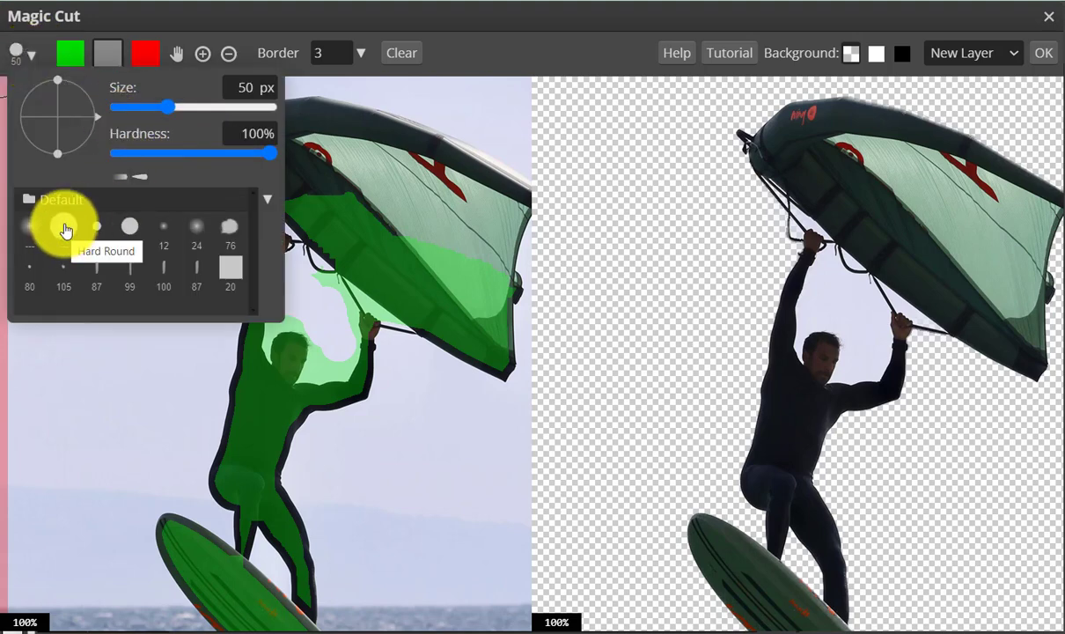
pyautogui.click(64, 232)
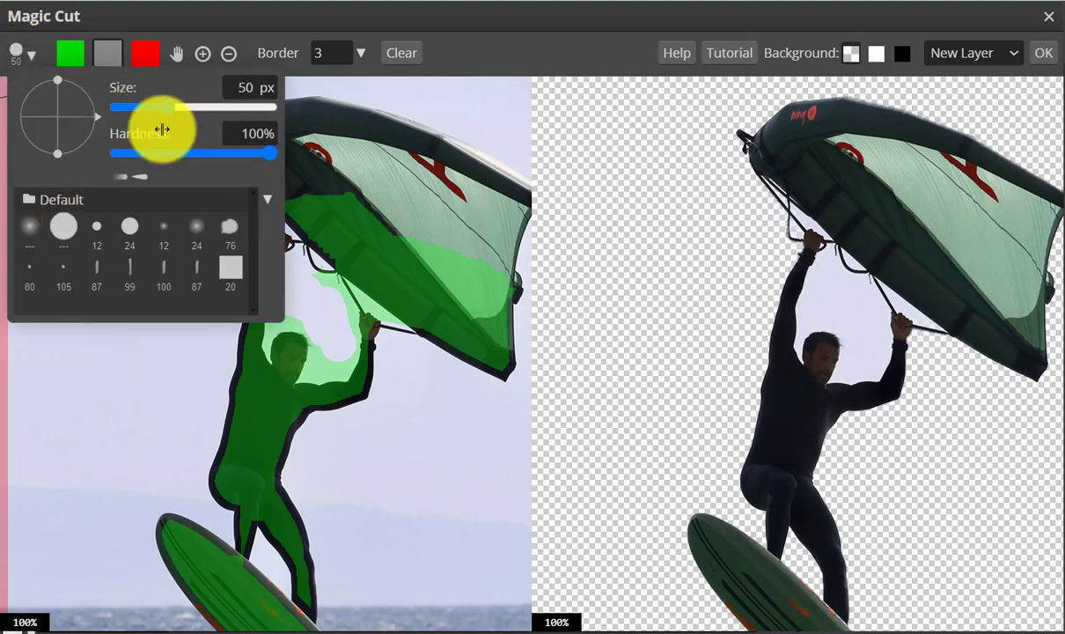
pyautogui.moveTo(167, 107); pyautogui.dragTo(132, 117)
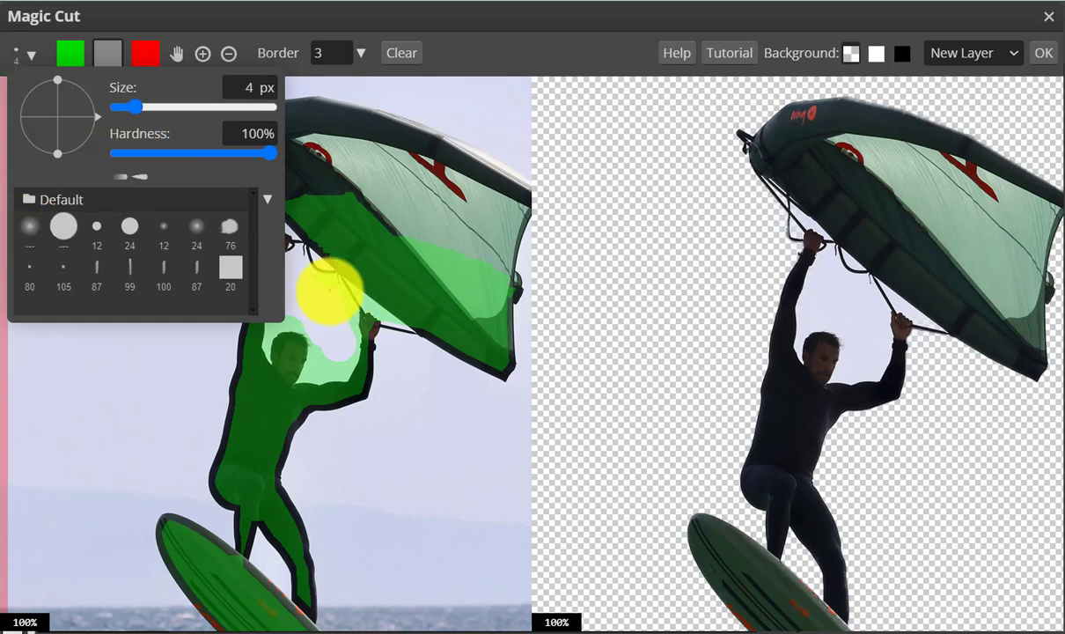
pyautogui.click(328, 338)
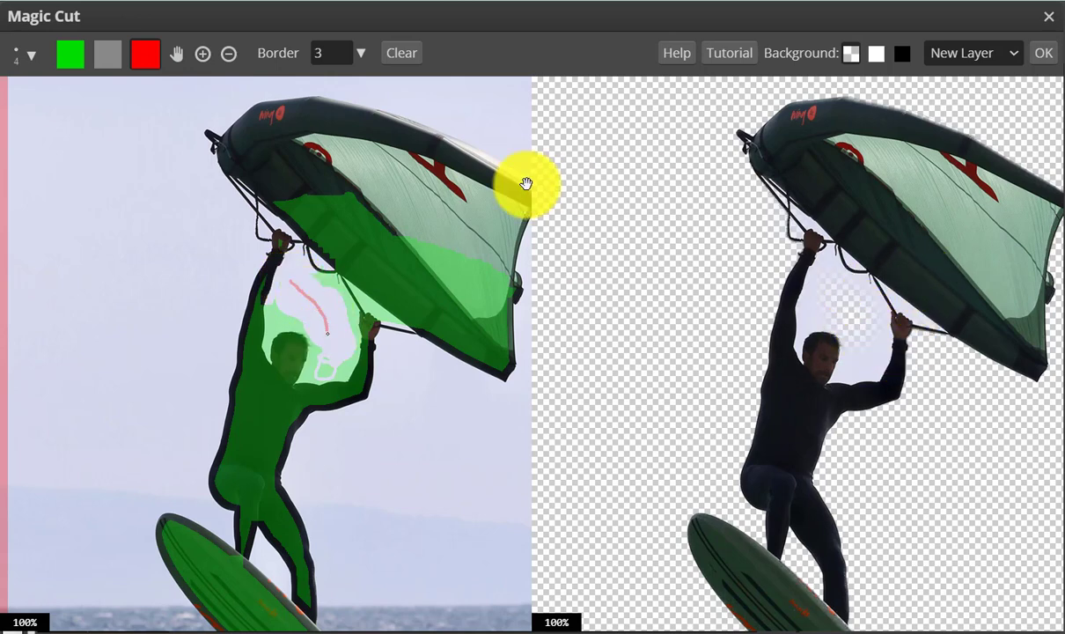
pyautogui.click(30, 55)
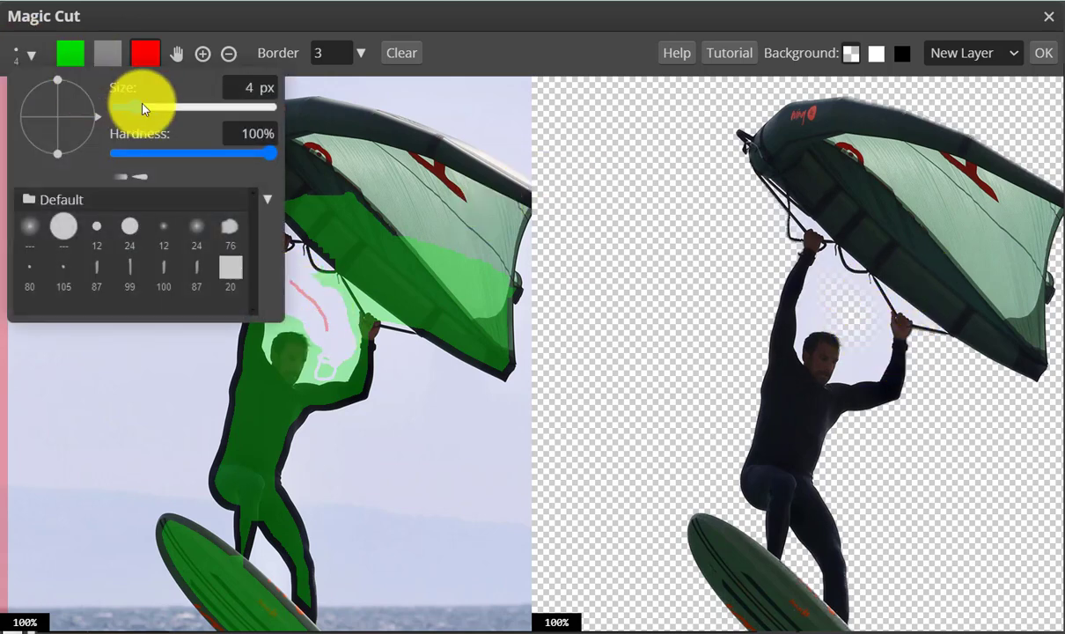
pyautogui.moveTo(142, 106); pyautogui.dragTo(150, 106)
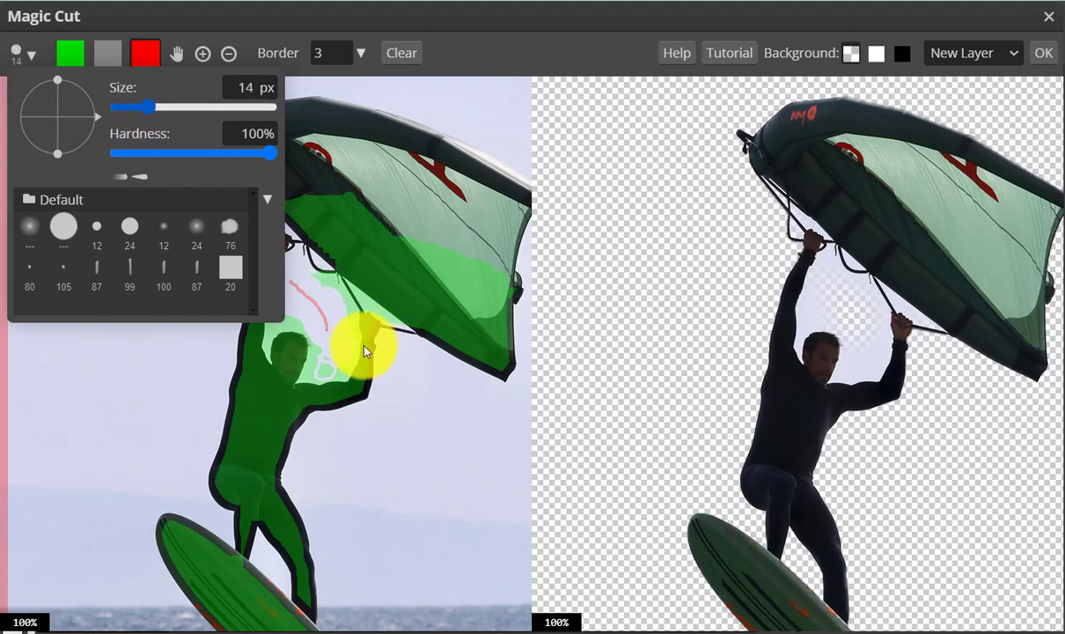
pyautogui.click(332, 337)
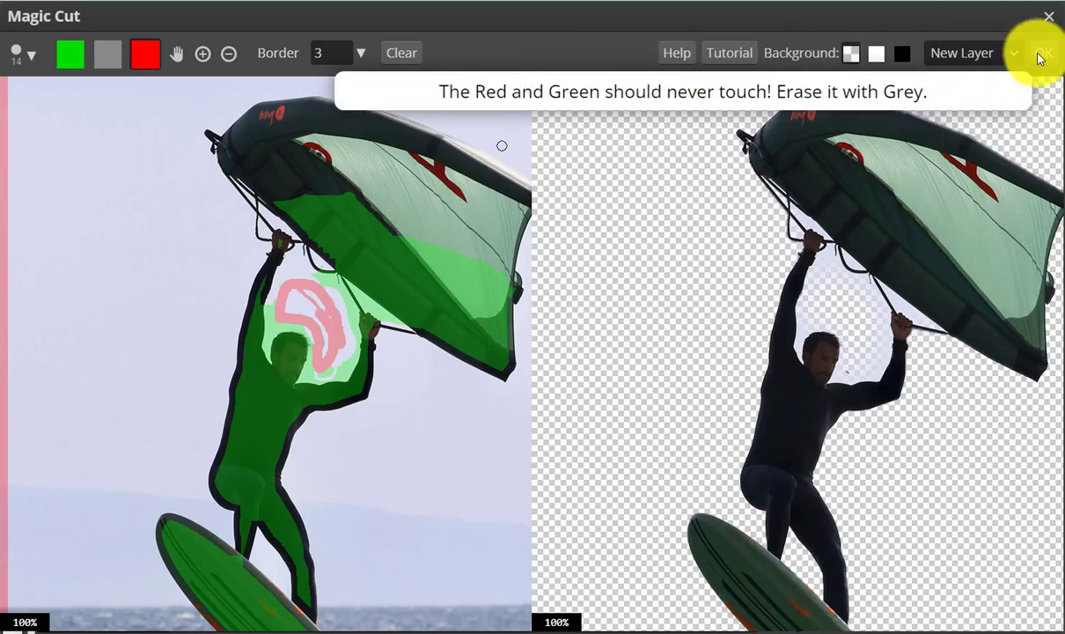
# - Apply the Magic Cut and save the wing-foiler cut-out as a 1000 × 1300 PNG
pyautogui.click(1047, 54)
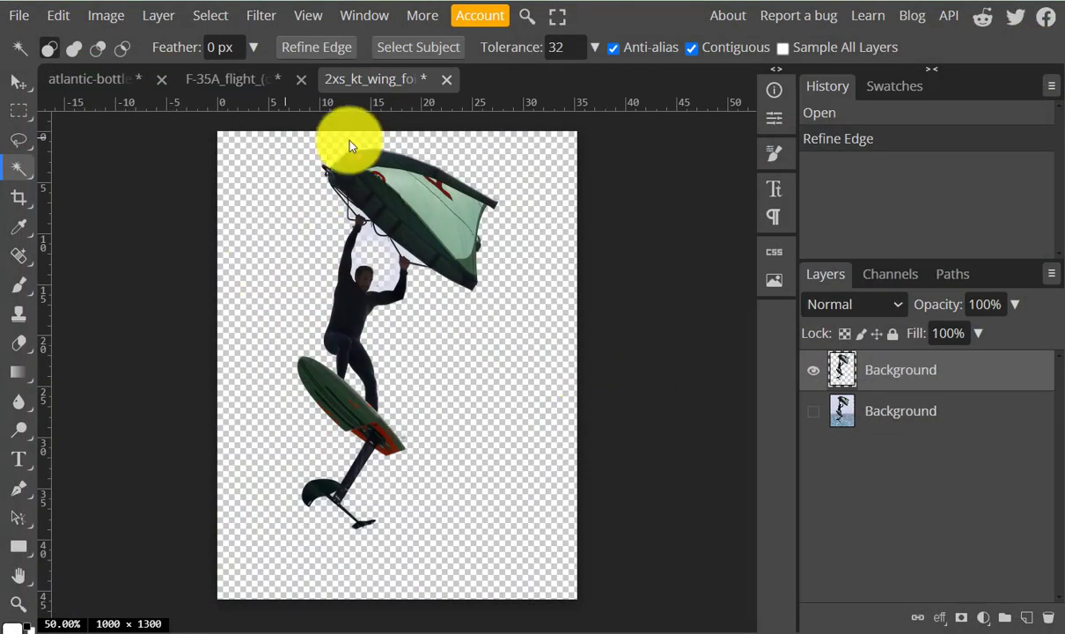
pyautogui.click(18, 16)
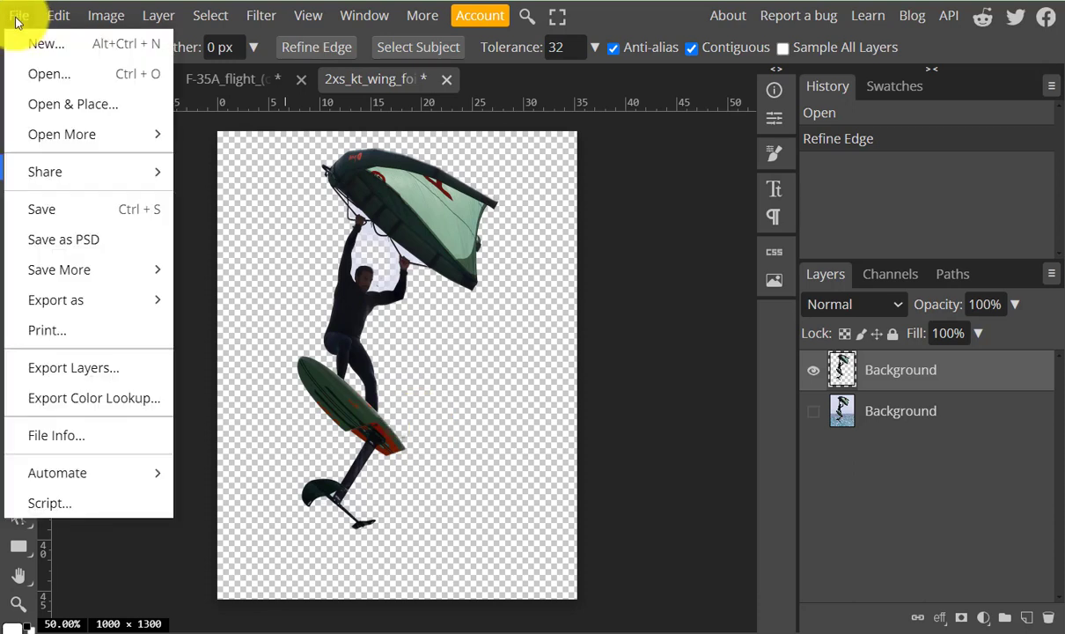
pyautogui.moveTo(98, 299)
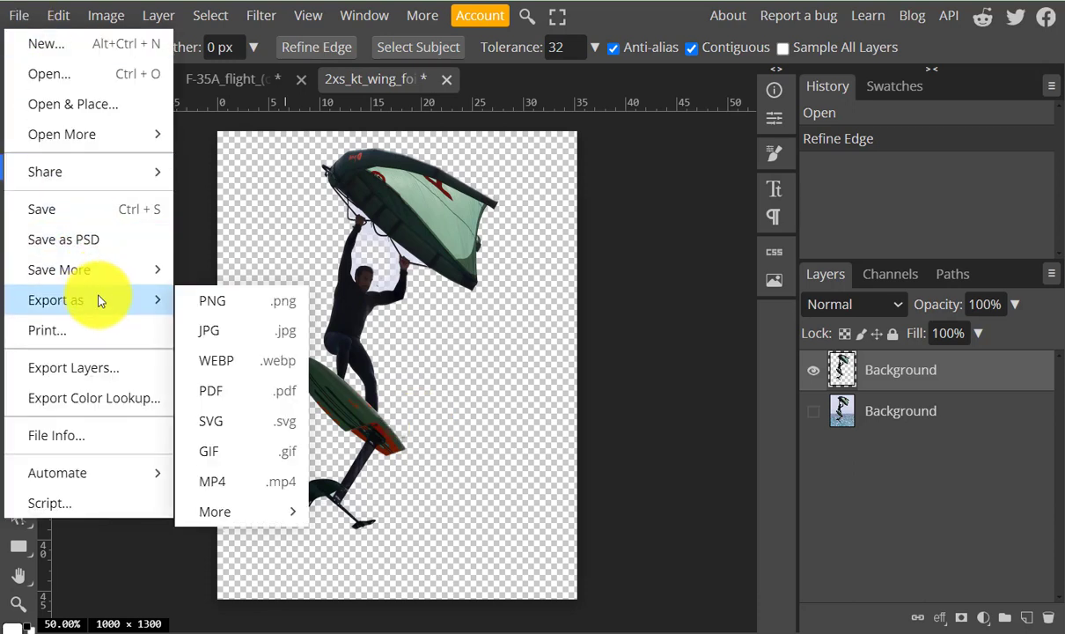
pyautogui.click(221, 303)
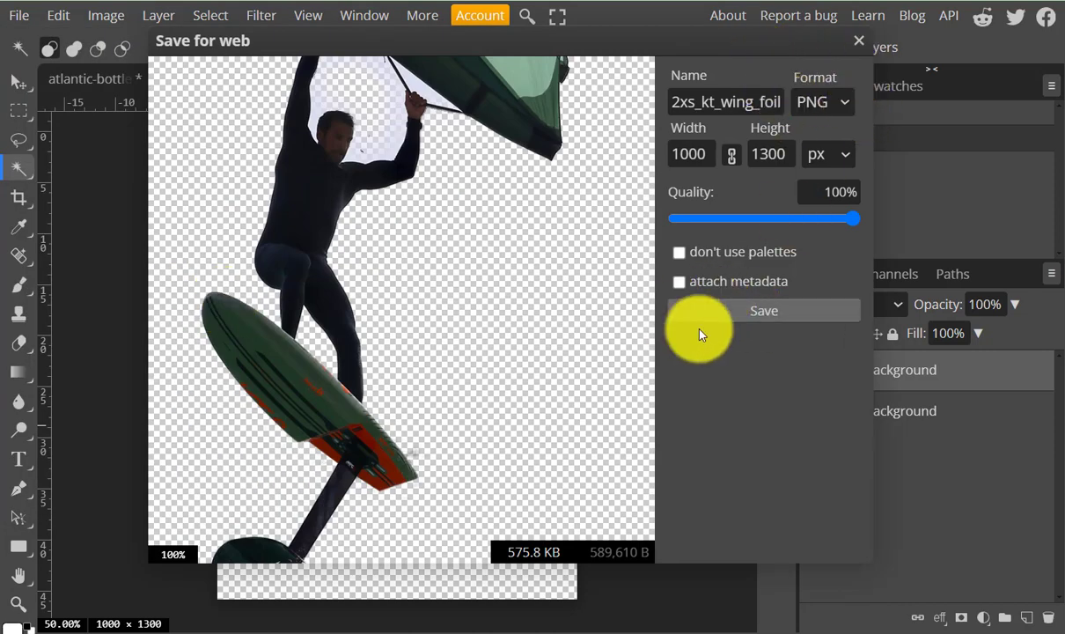
pyautogui.click(744, 308)
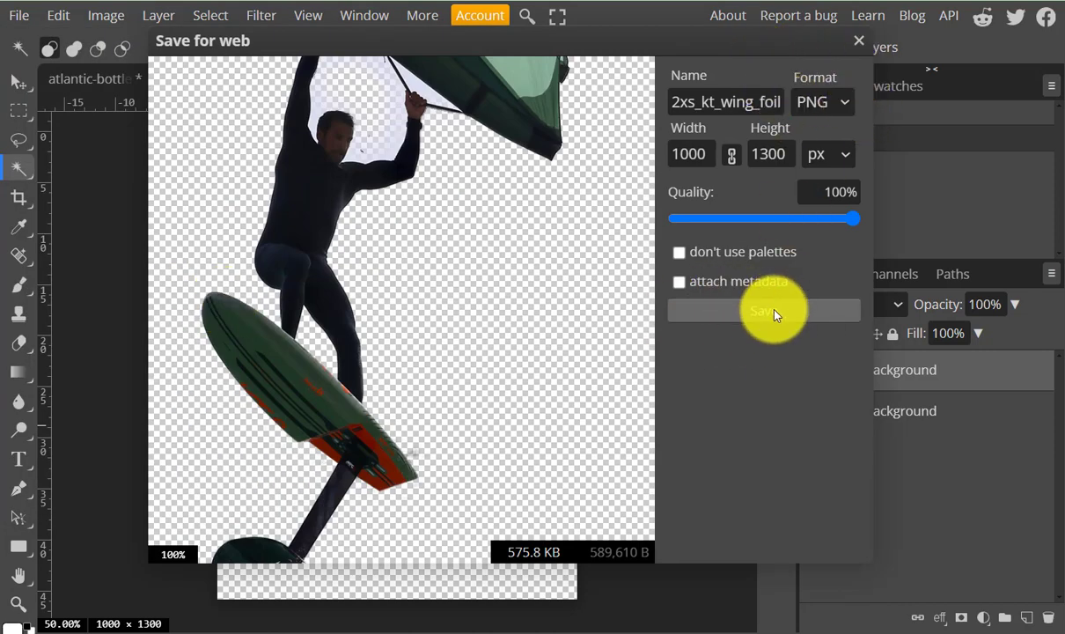